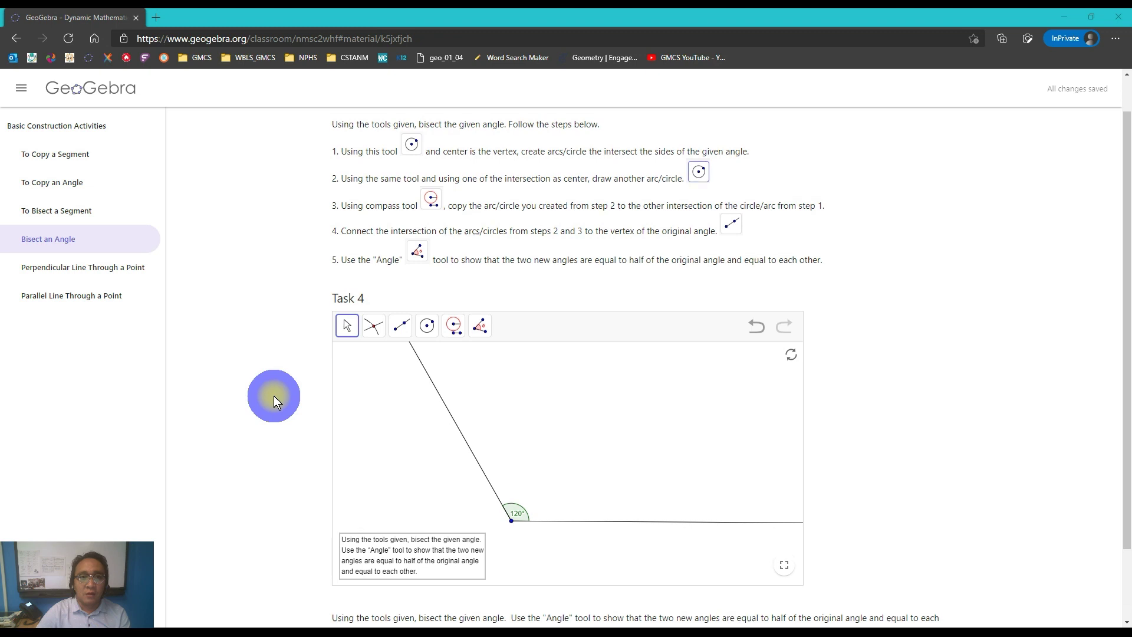
- Expand the Task 4 applet to fullscreen and move the instruction note to the top-right corner
scroll(274, 395, "up", 1)
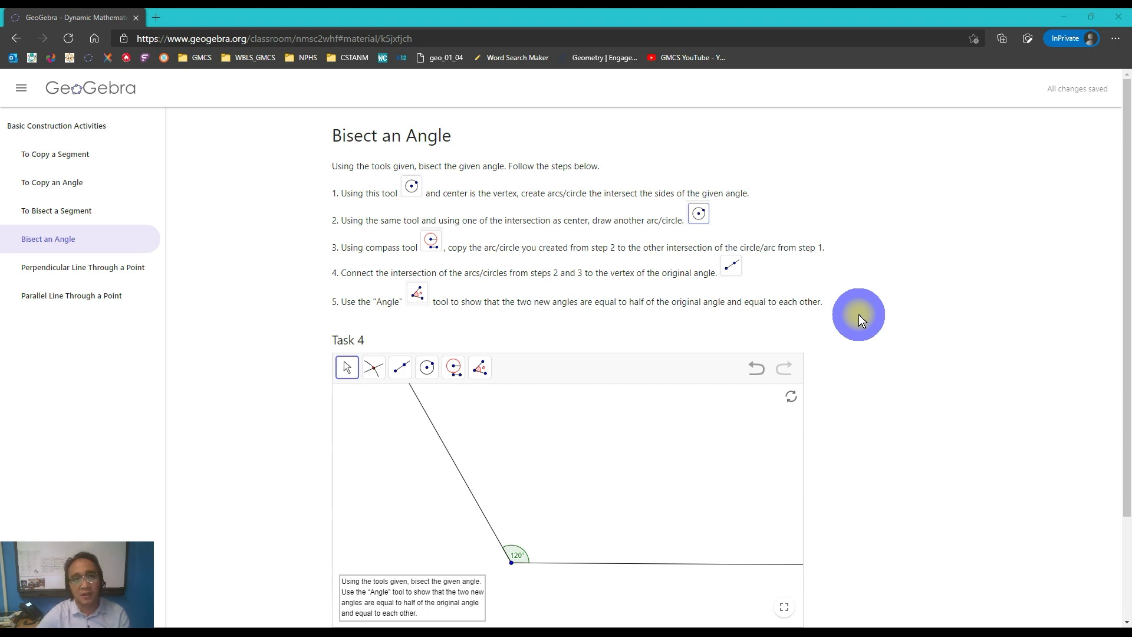
scroll(869, 366, "down", 2)
scroll(867, 369, "up", 2)
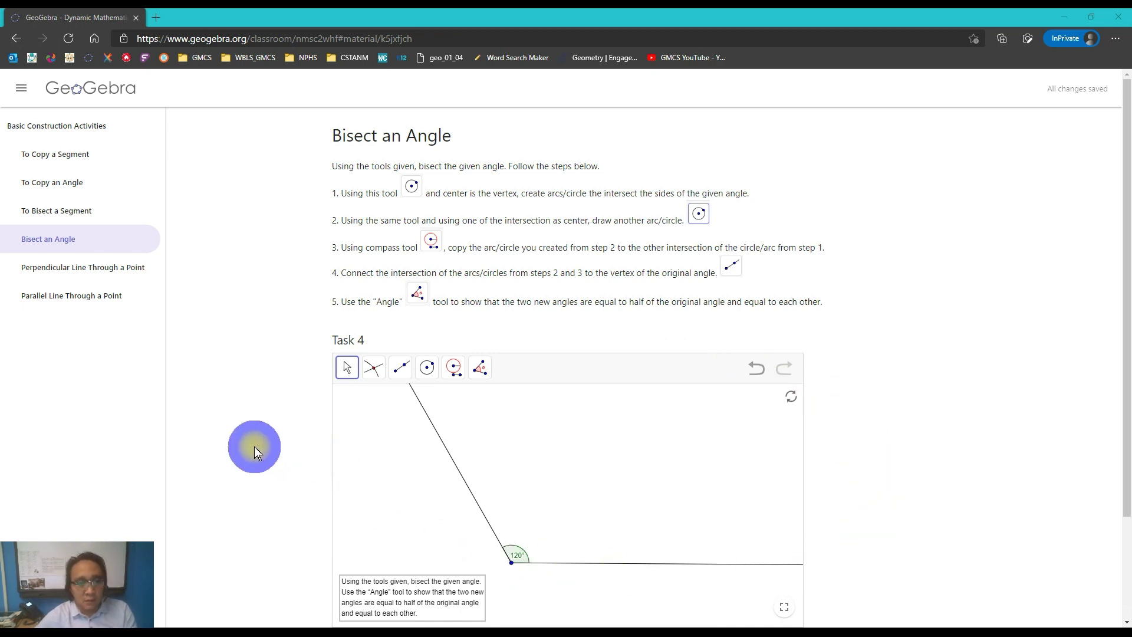
scroll(252, 440, "down", 1)
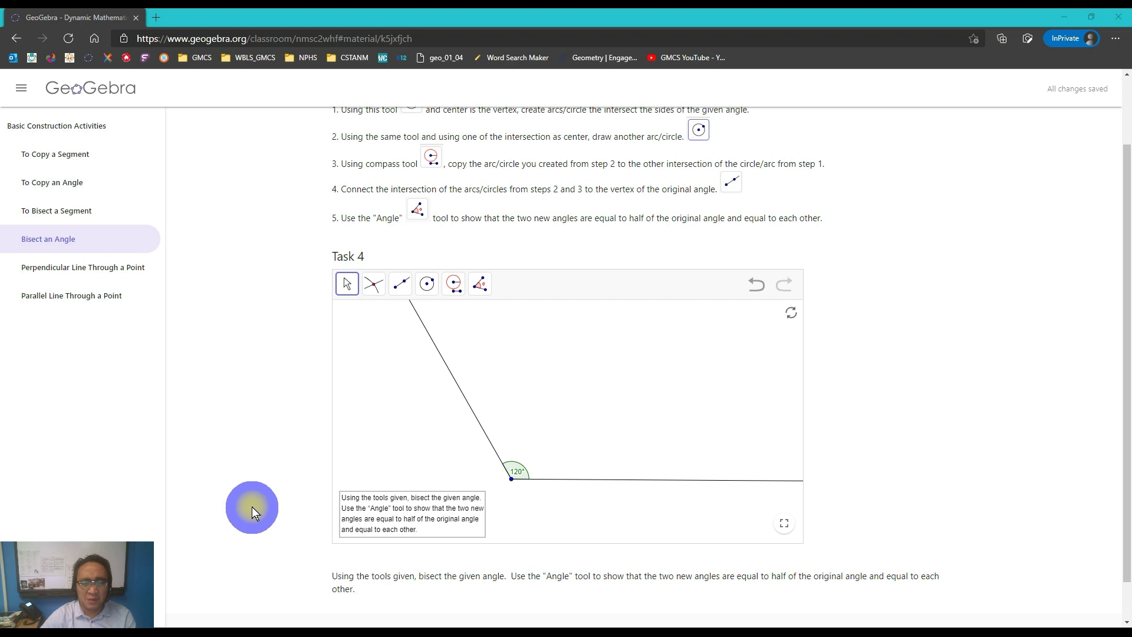
left_click(778, 523)
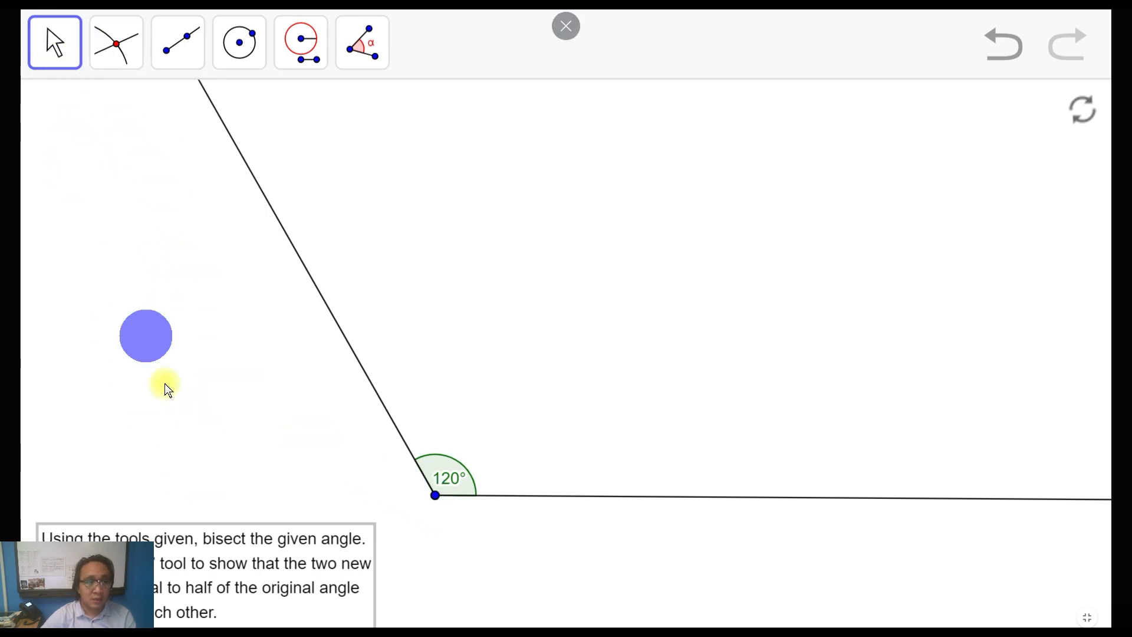
left_click_drag(209, 568, 392, 274)
left_click_drag(632, 281, 931, 152)
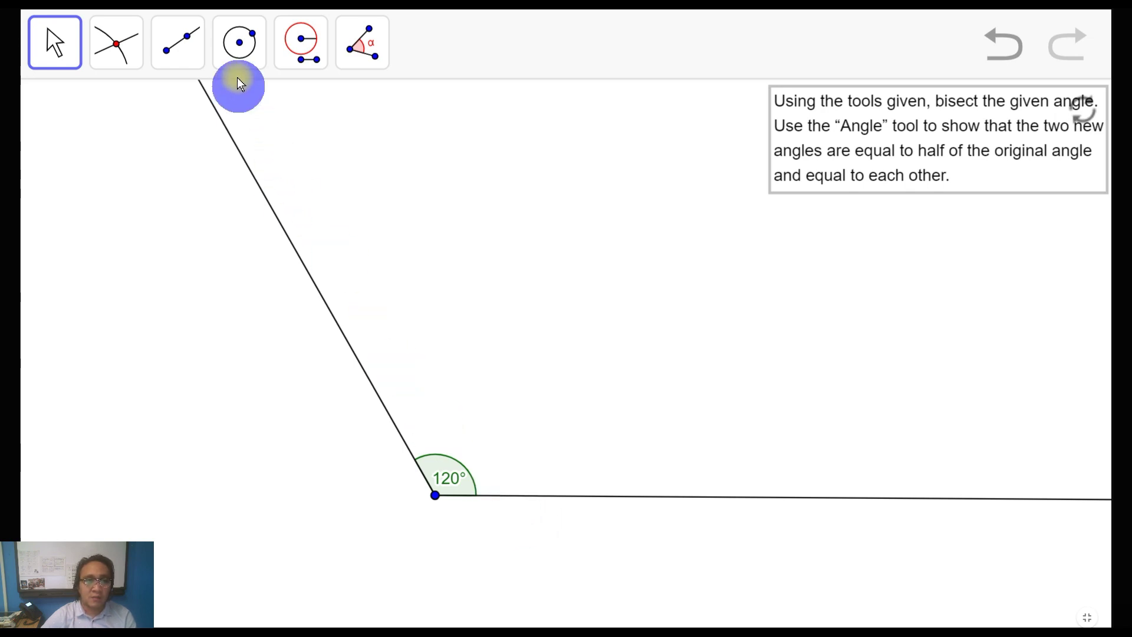
- Draw a circle centred on the angle's vertex through a point on the horizontal side
left_click(236, 62)
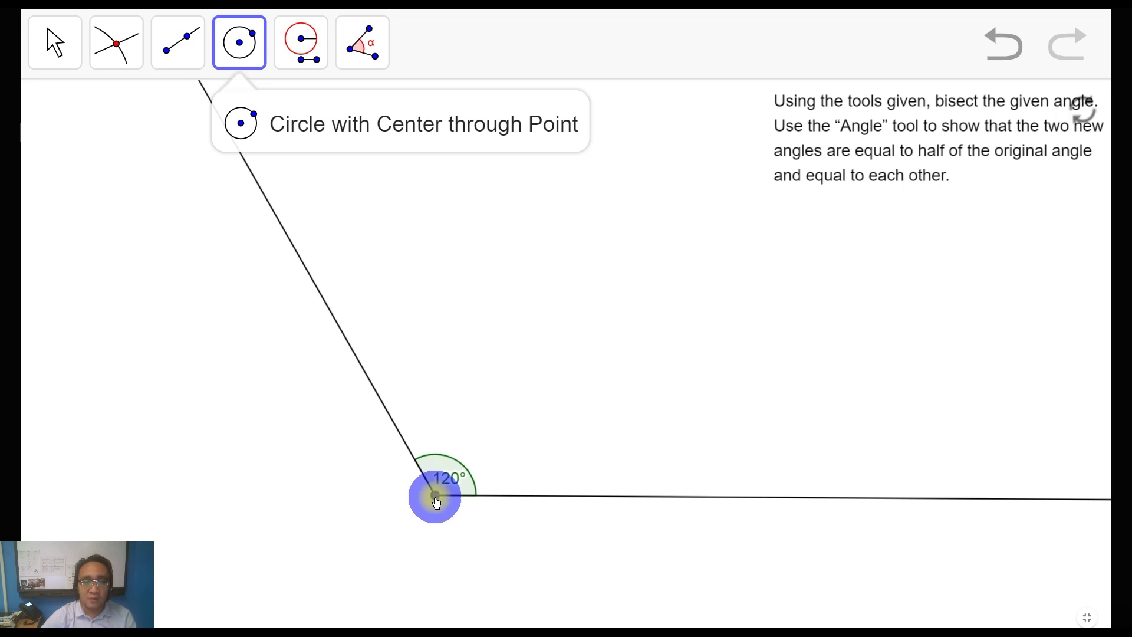
left_click(436, 498)
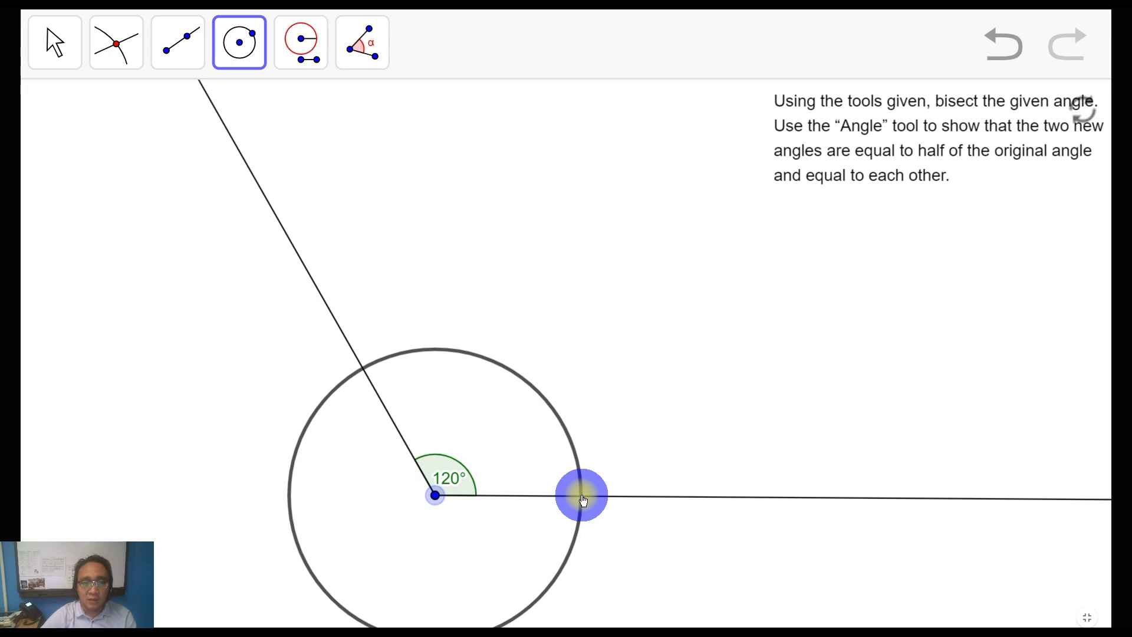
left_click(582, 497)
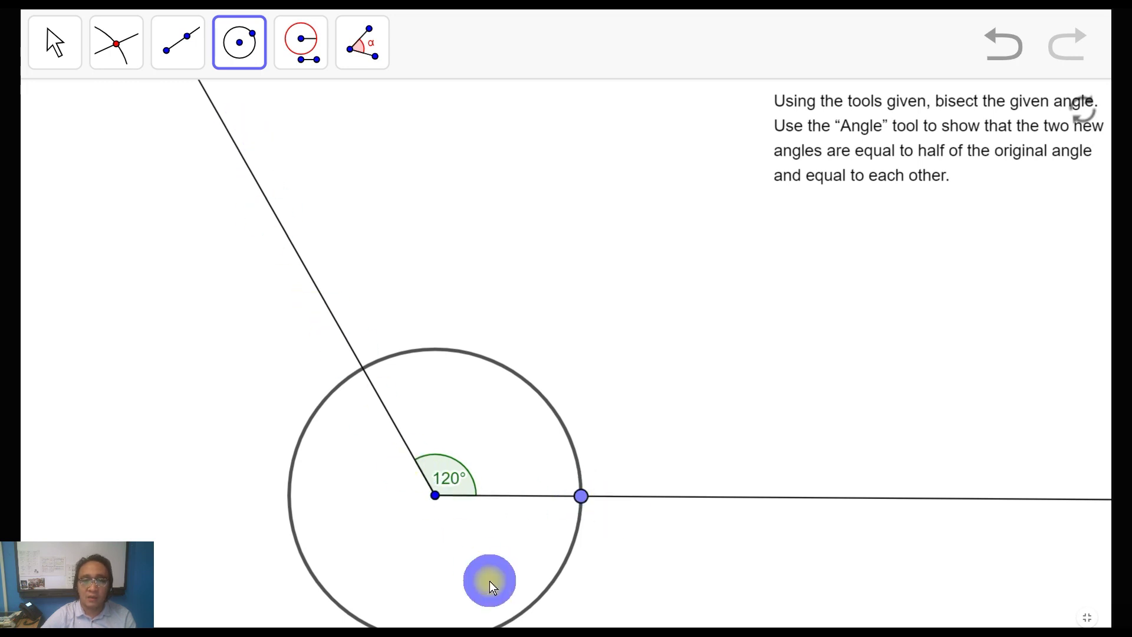
- Mark the circle's intersection points with the slanted and horizontal sides
left_click(118, 44)
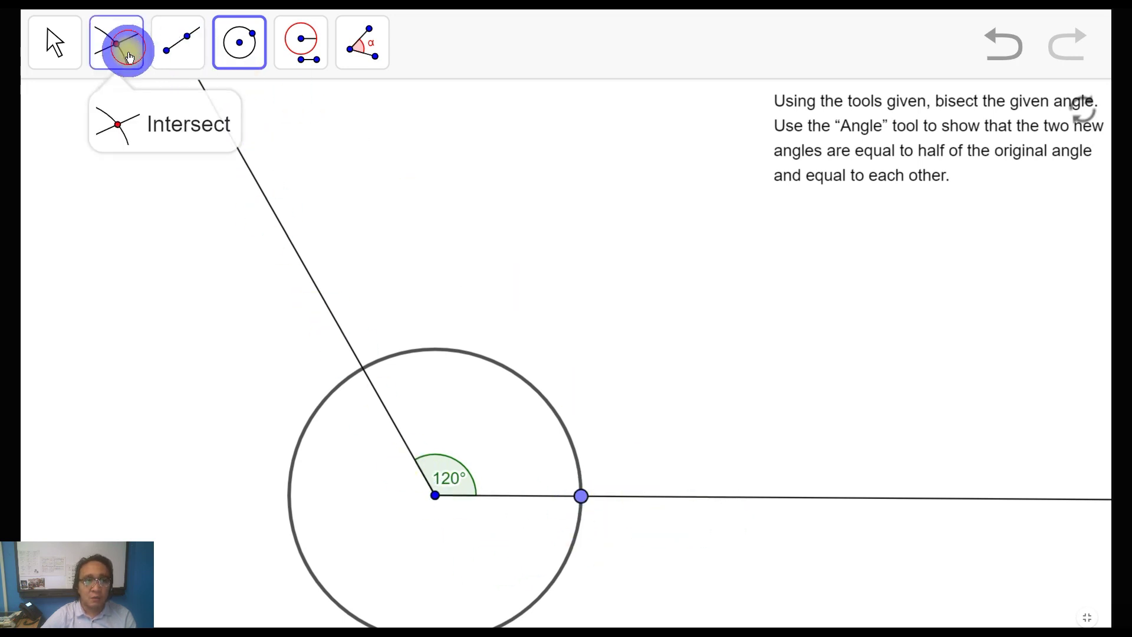
left_click(363, 372)
left_click(582, 497)
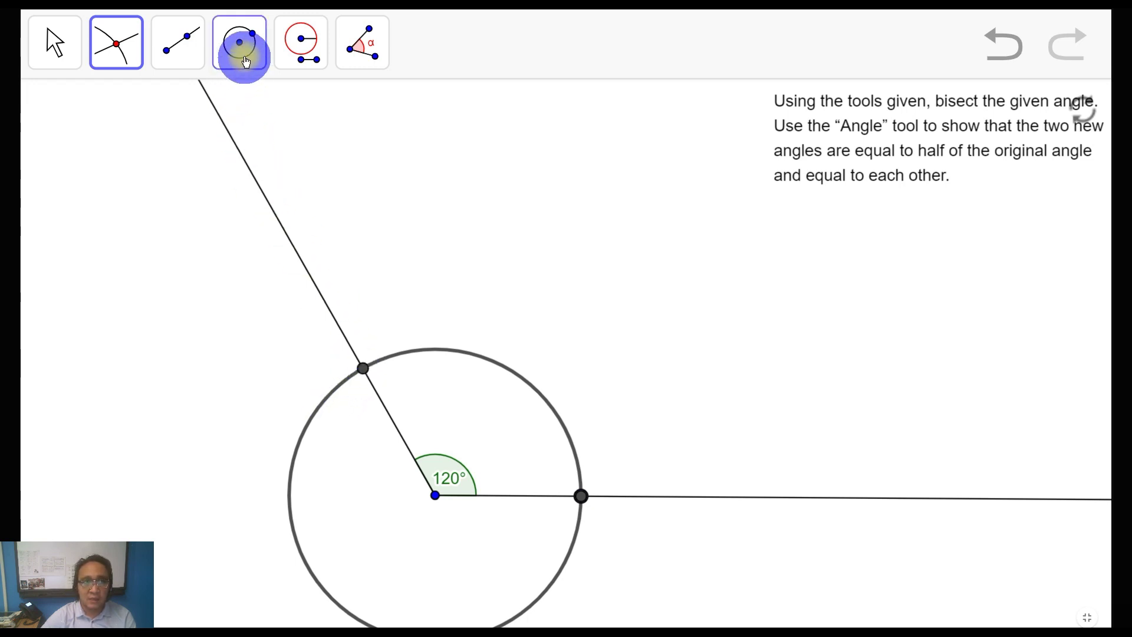
- Draw a circle centred on the slanted-side crossing, passing through a point near the vertex
left_click(245, 60)
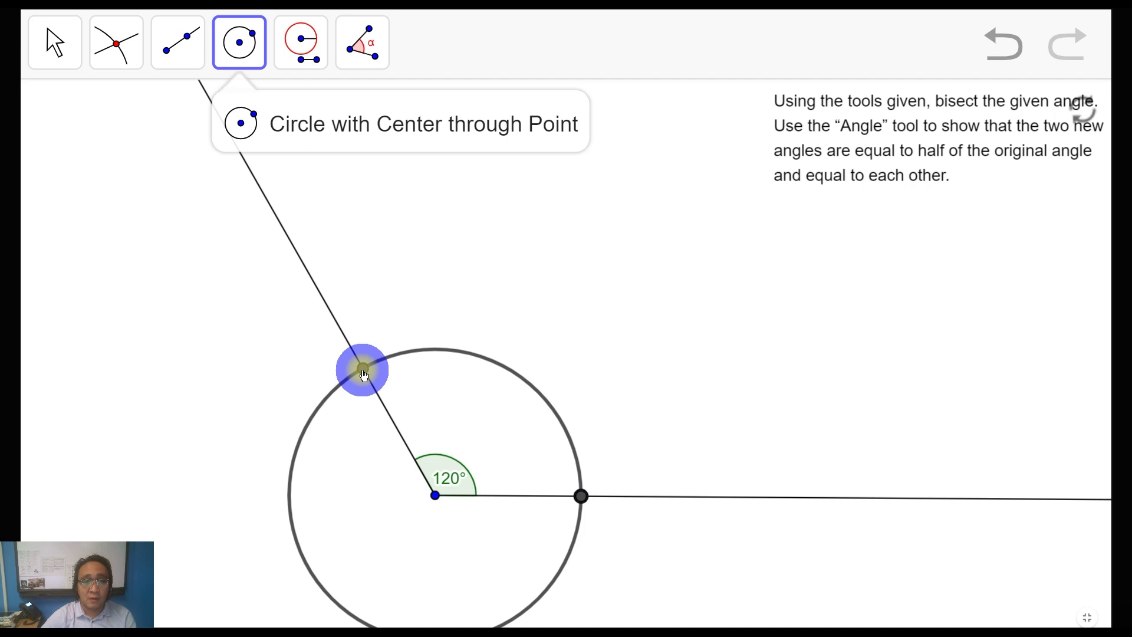
left_click(362, 369)
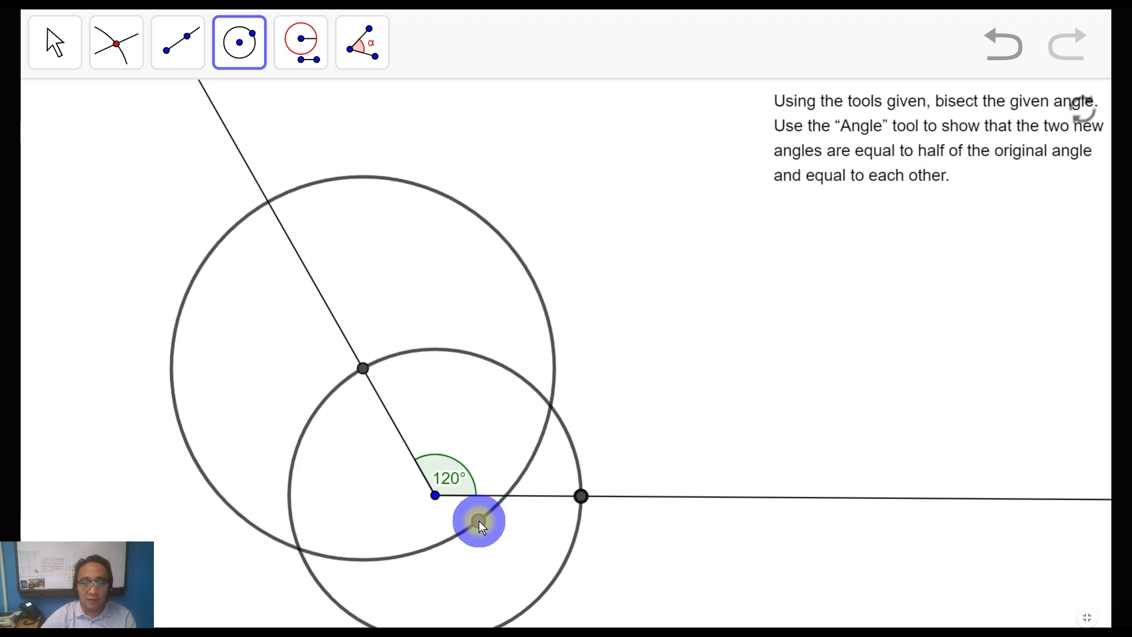
left_click(479, 521)
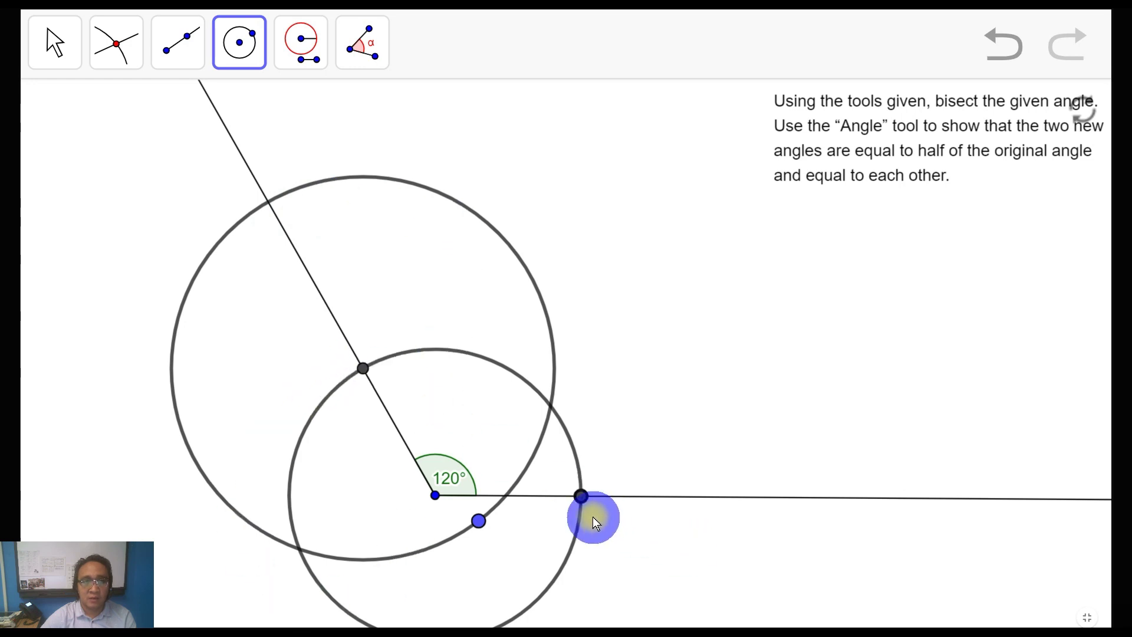
- Use the Compass to copy the second circle's radius onto the horizontal-side crossing
left_click(302, 75)
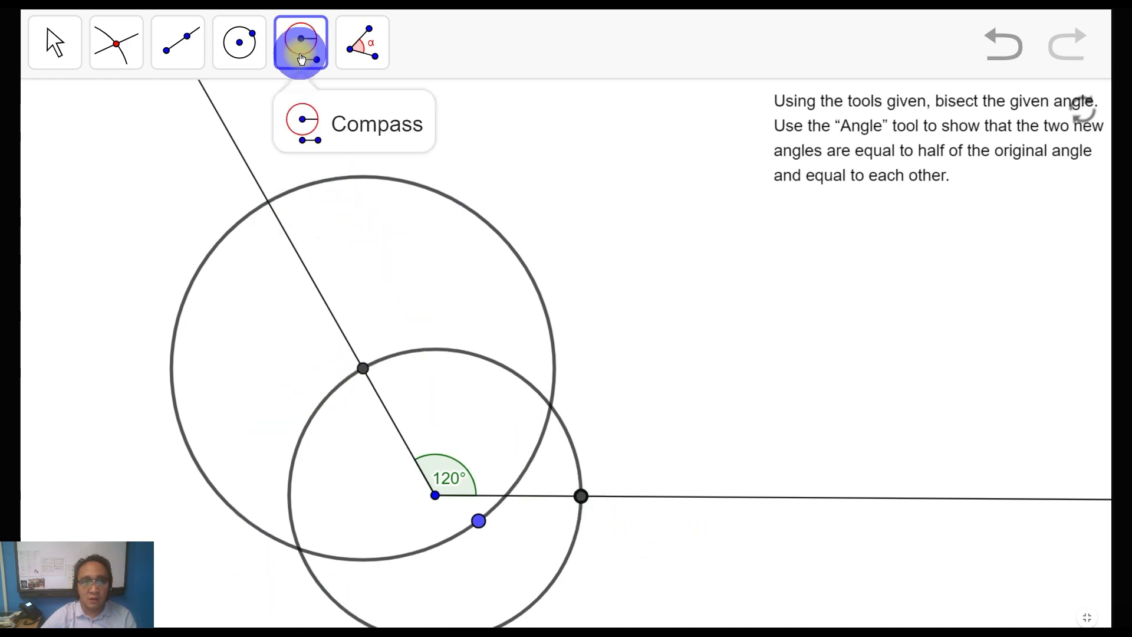
left_click(479, 523)
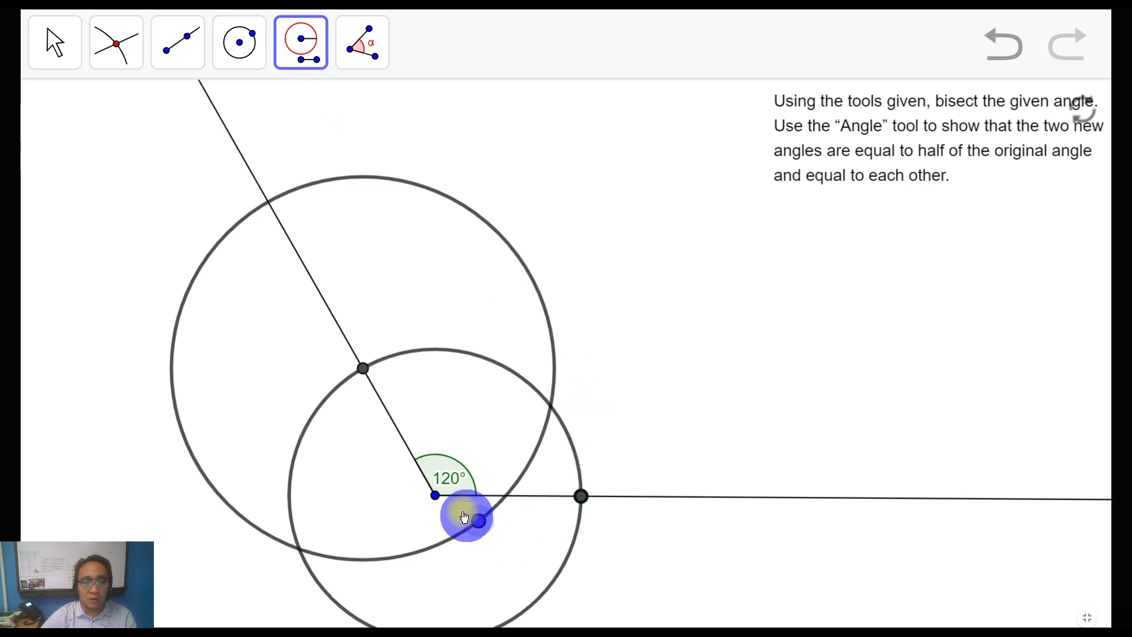
left_click(363, 370)
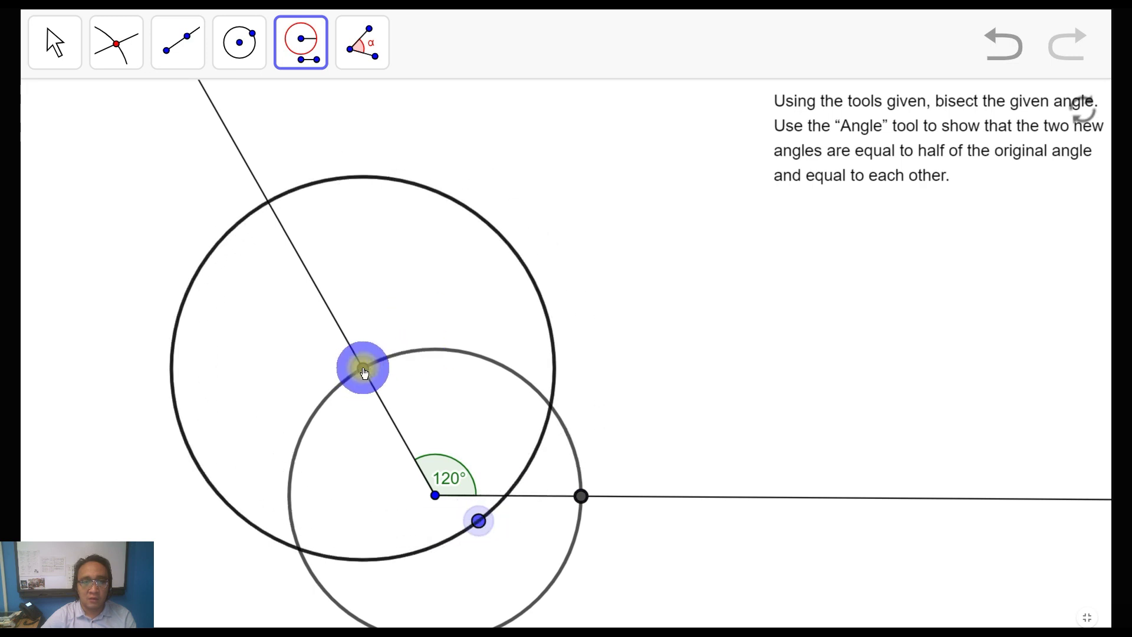
left_click(582, 496)
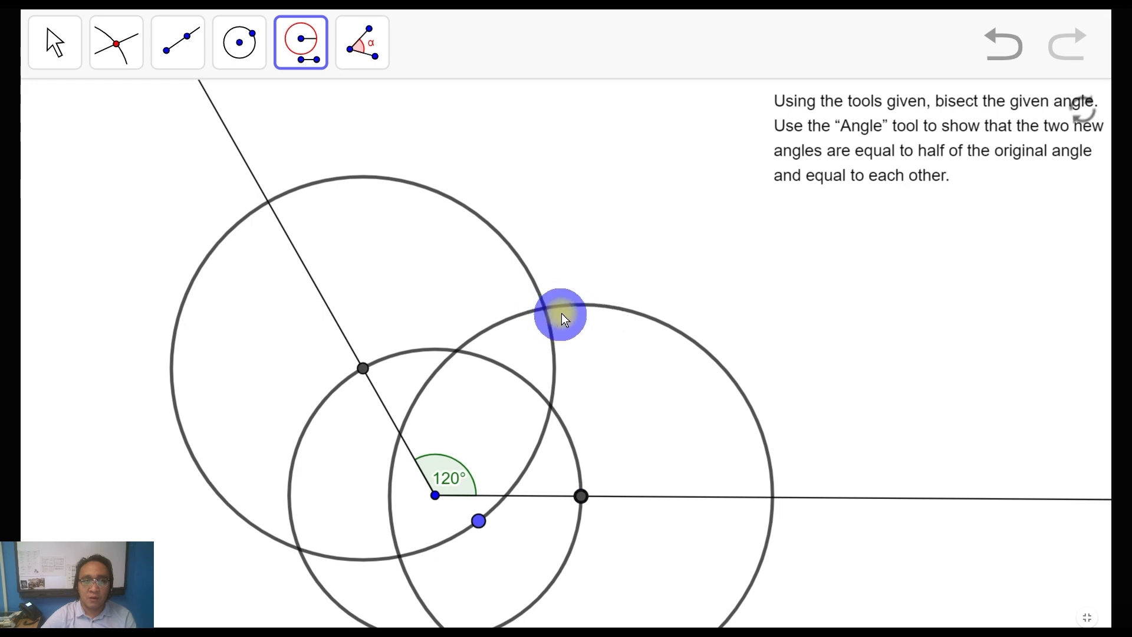
left_click(116, 43)
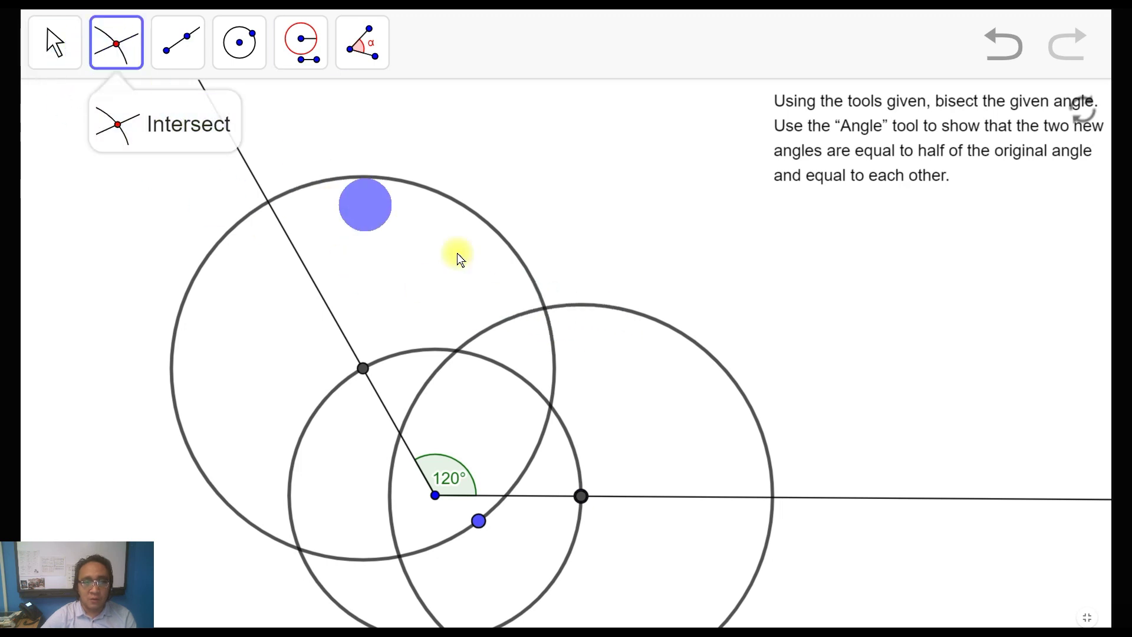
- Mark the upper and lower crossings of the two large circles
left_click(550, 314)
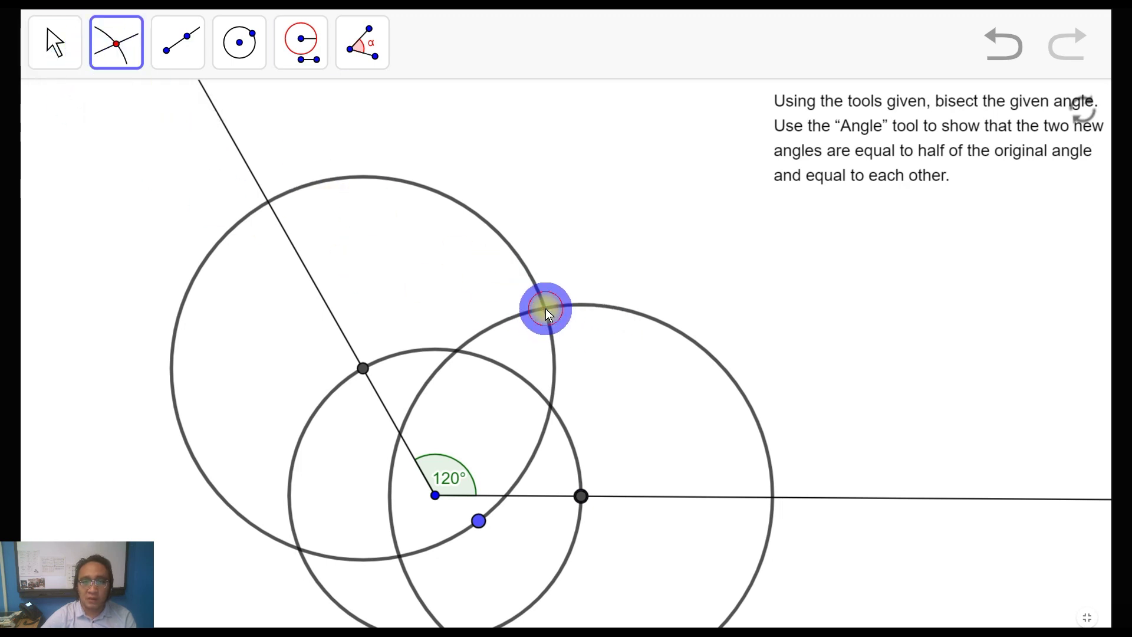
left_click(400, 557)
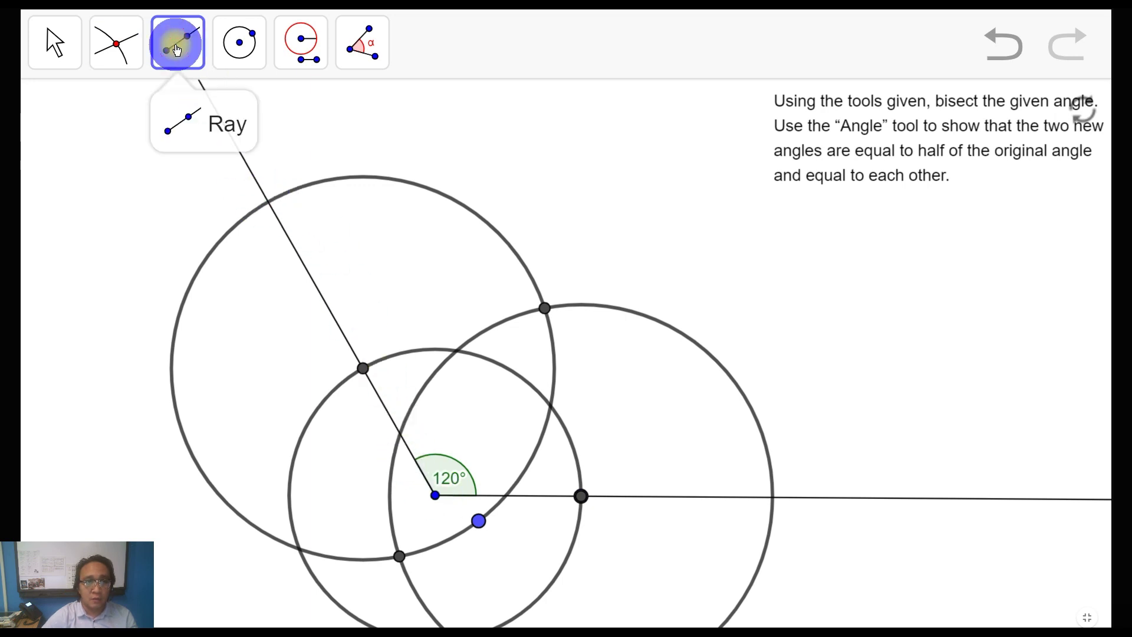
- Draw a ray from the vertex through the large circles' upper crossing
left_click(436, 496)
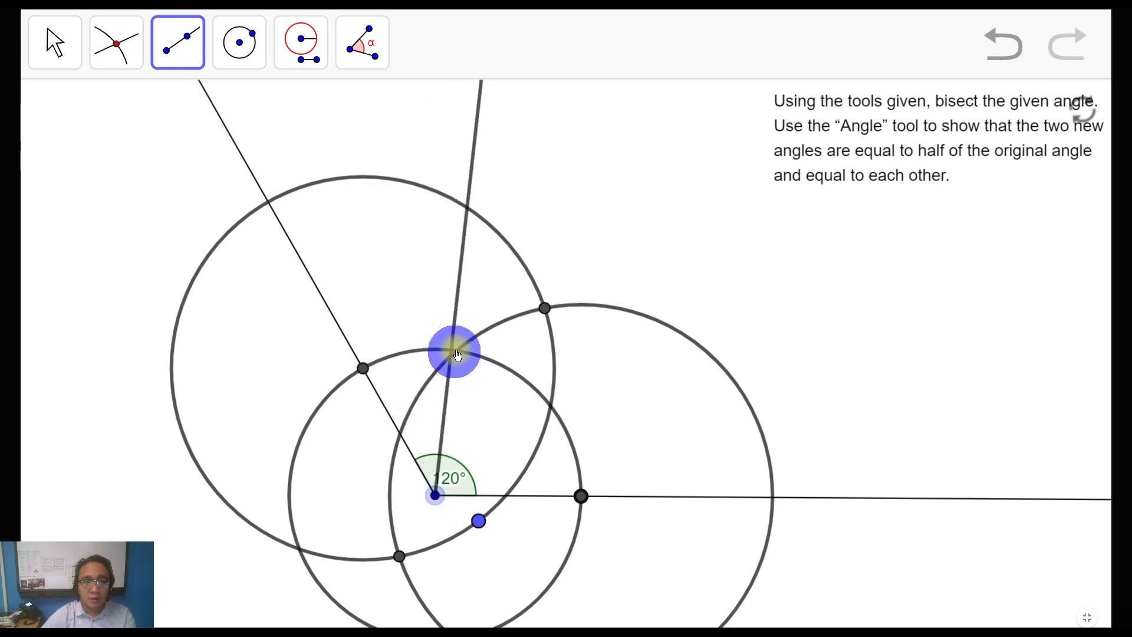
left_click(544, 308)
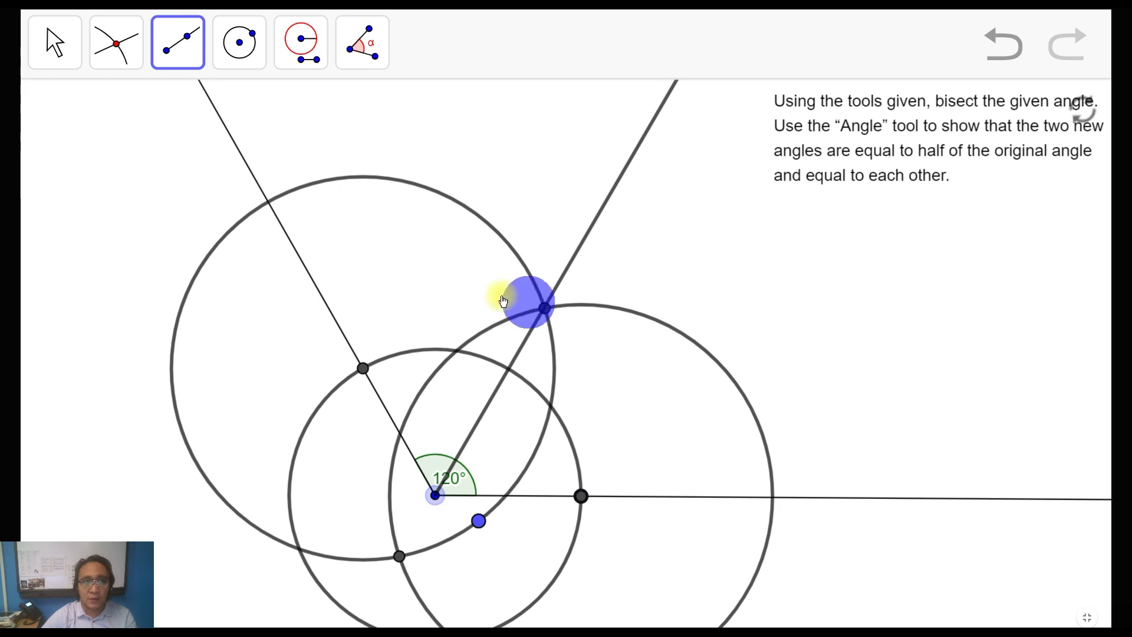
left_click(546, 308)
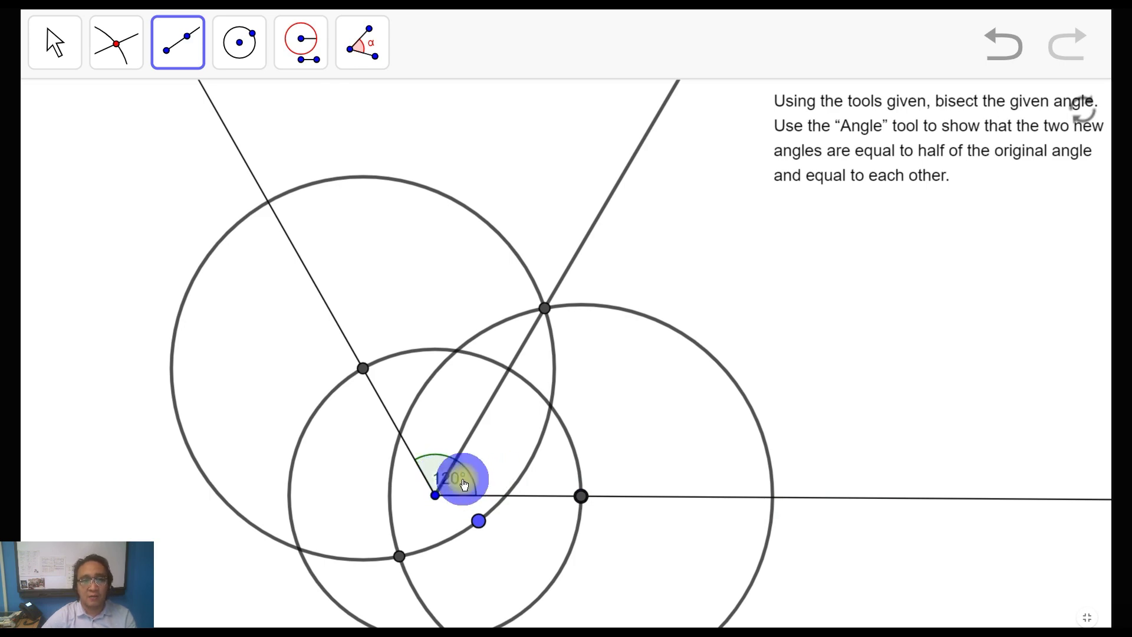
- Measure both half-angles at the vertex with the Angle tool, each showing 60°
left_click(372, 55)
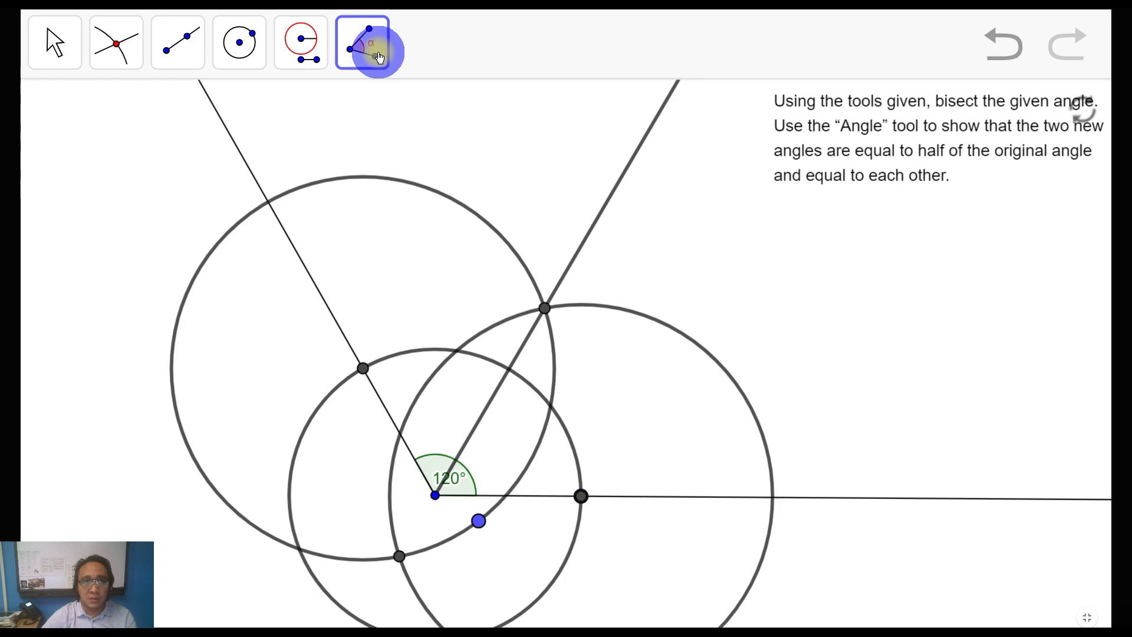
left_click(581, 497)
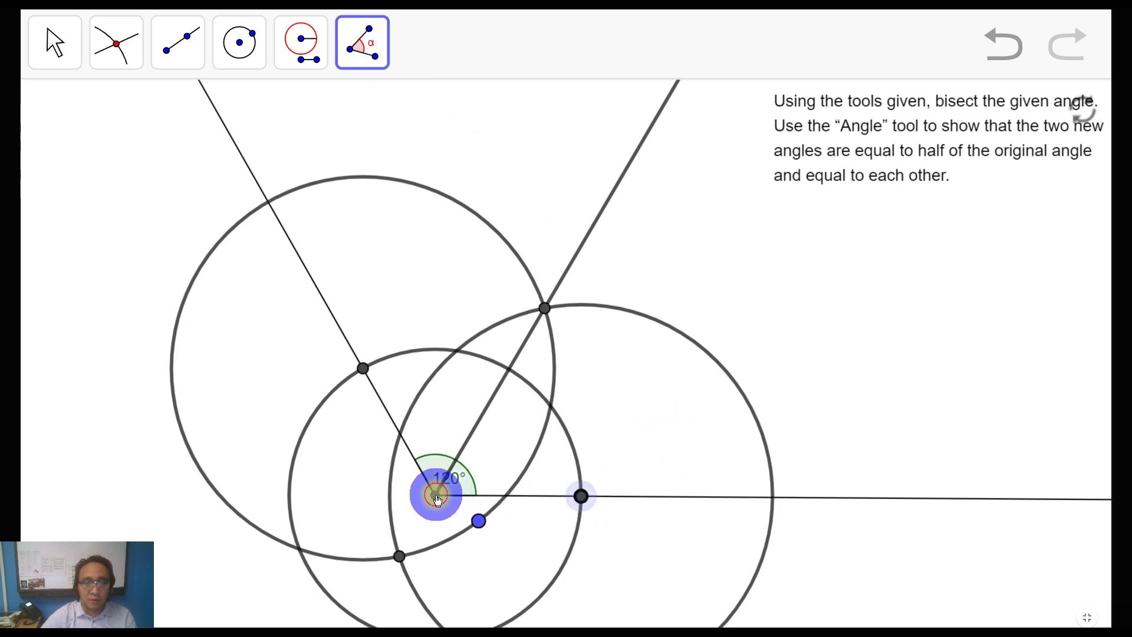
left_click(436, 498)
left_click(545, 309)
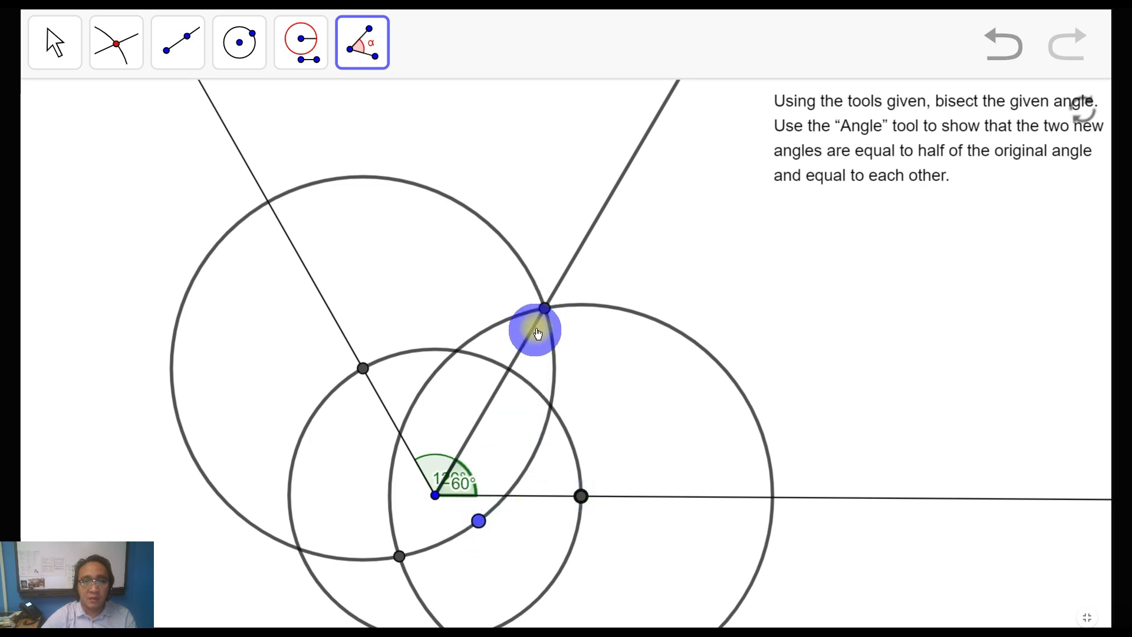
left_click(435, 498)
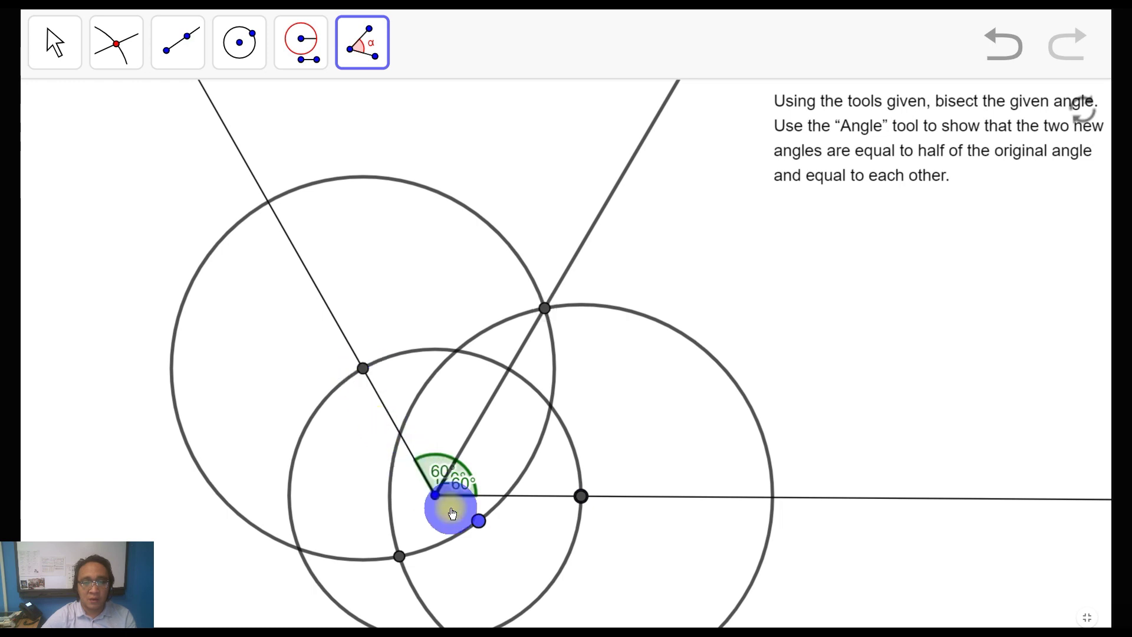
left_click(52, 50)
left_click(437, 479)
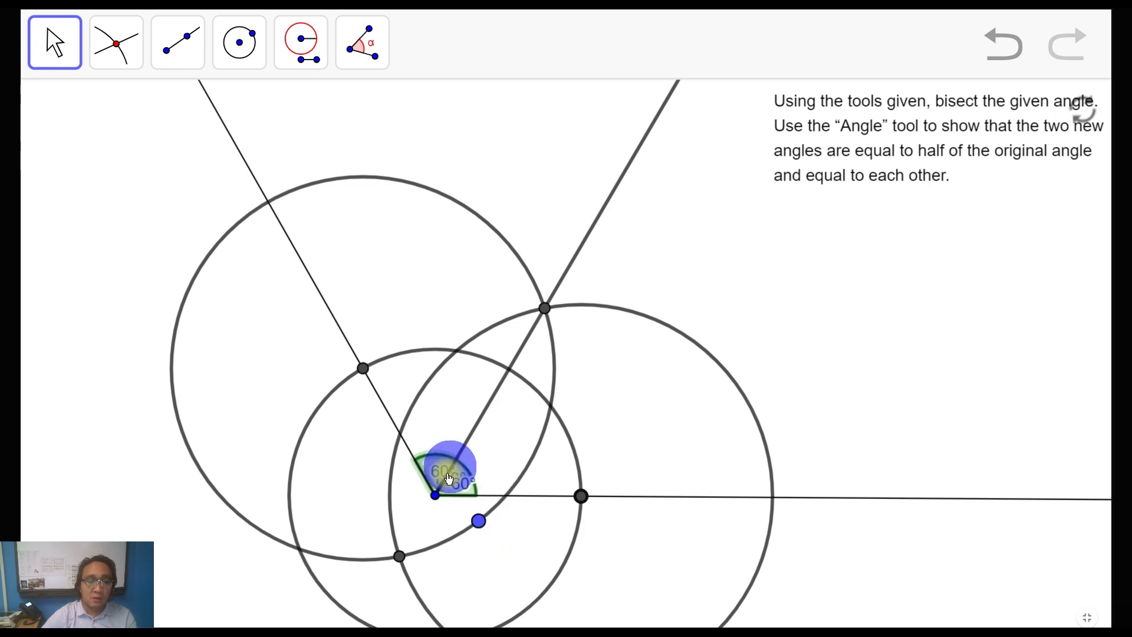
- Select the 60° angle and nudge the instruction text slightly left
left_click(432, 475)
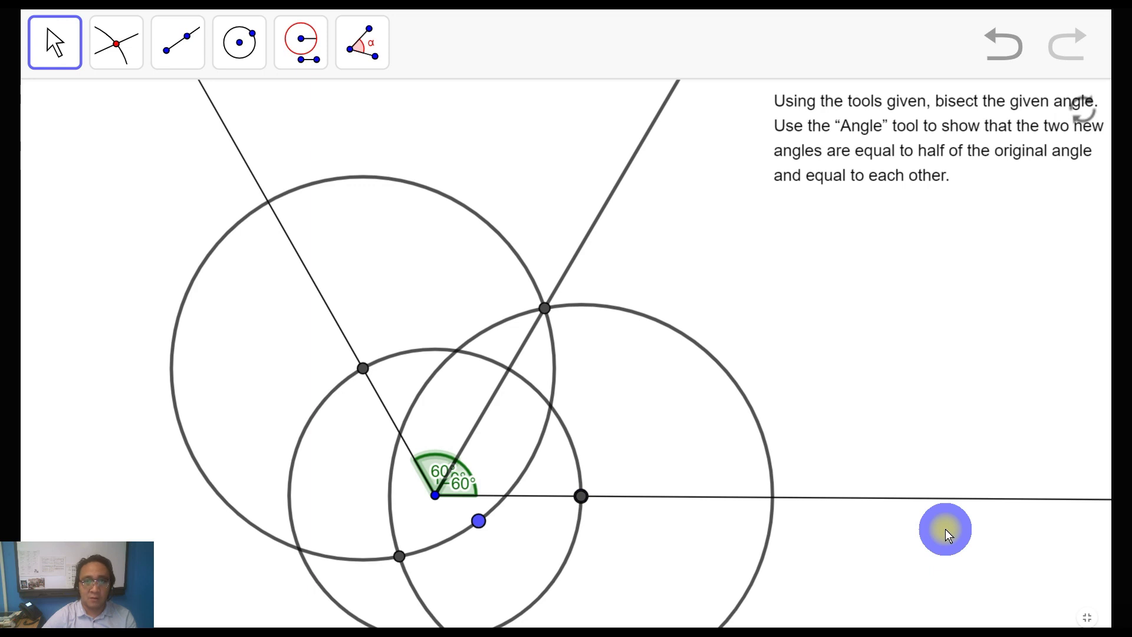
left_click_drag(980, 170, 924, 167)
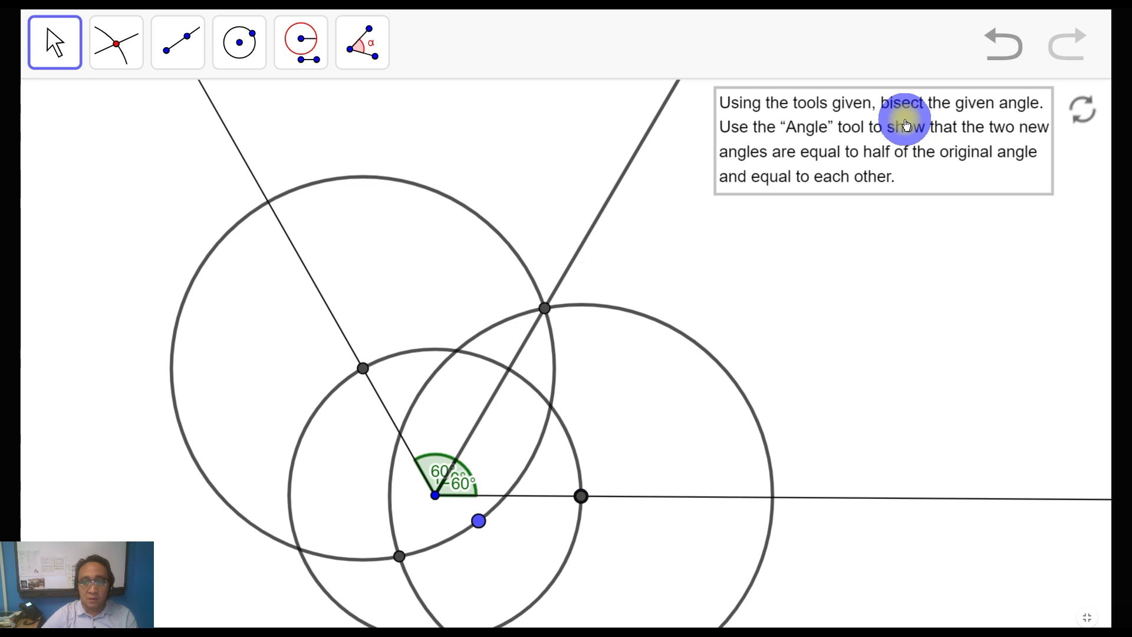
- Reset to the bare 120° angle, move the text top-right, and draw a vertex-centred circle
left_click(1081, 113)
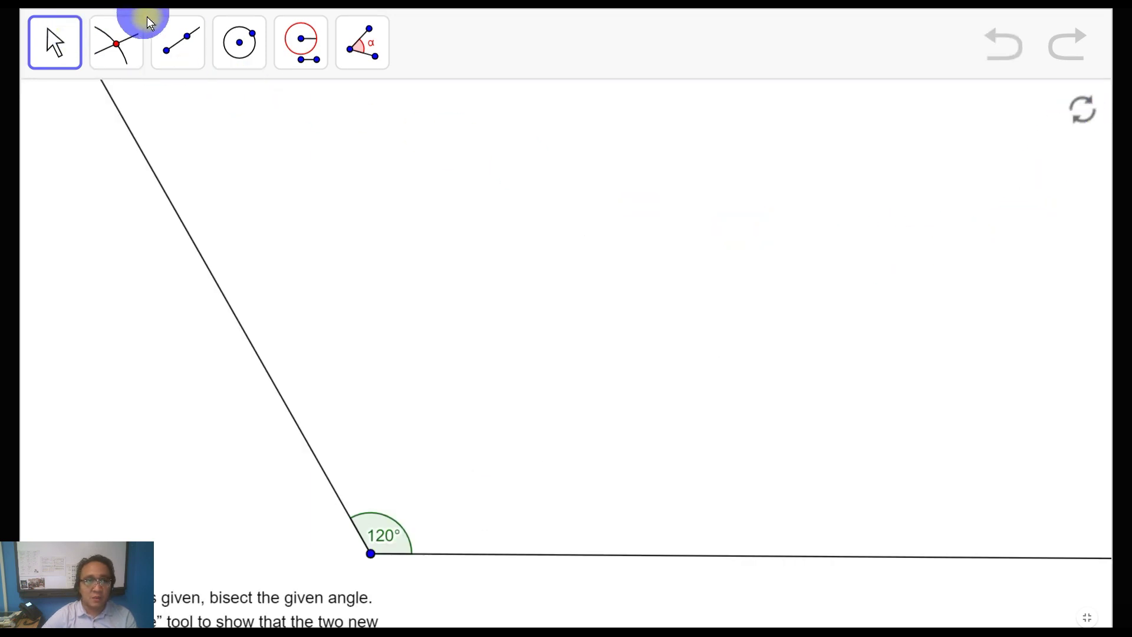
left_click_drag(171, 596, 821, 118)
left_click(230, 42)
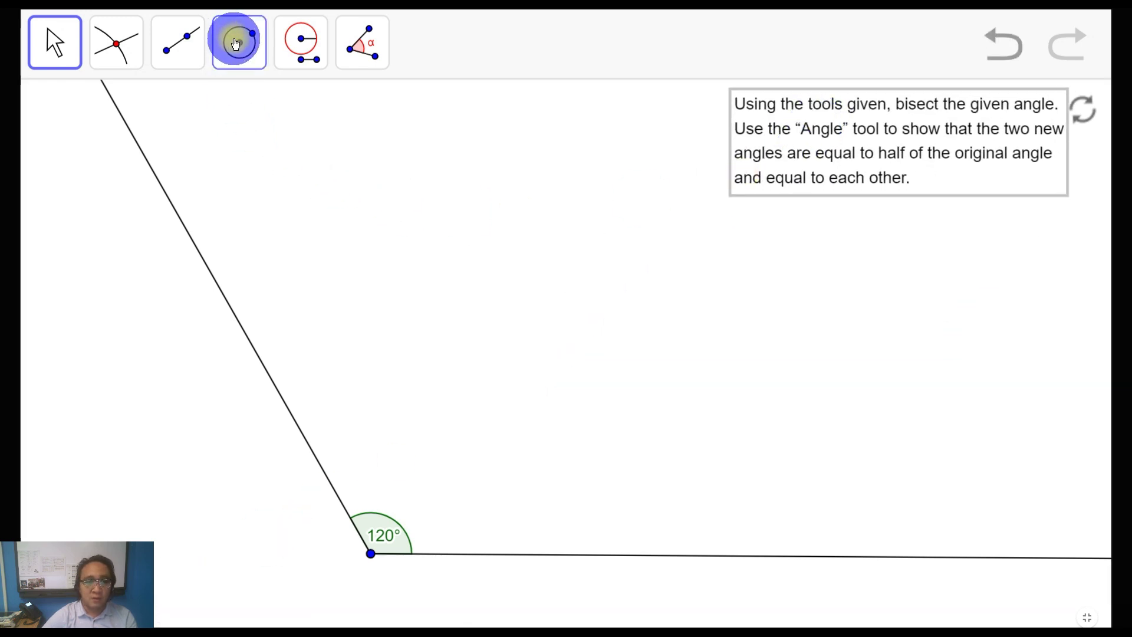
left_click(370, 553)
left_click_drag(334, 494, 309, 443)
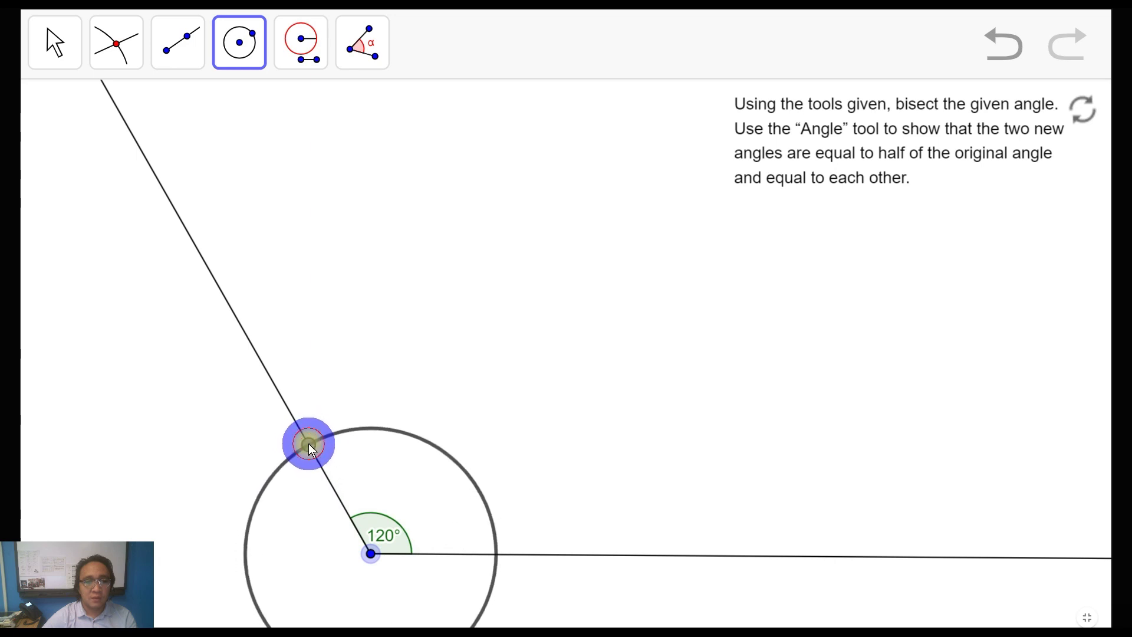
left_click(116, 42)
- Mark where the first circle crosses the upper and horizontal rays
left_click(321, 468)
left_click(306, 446)
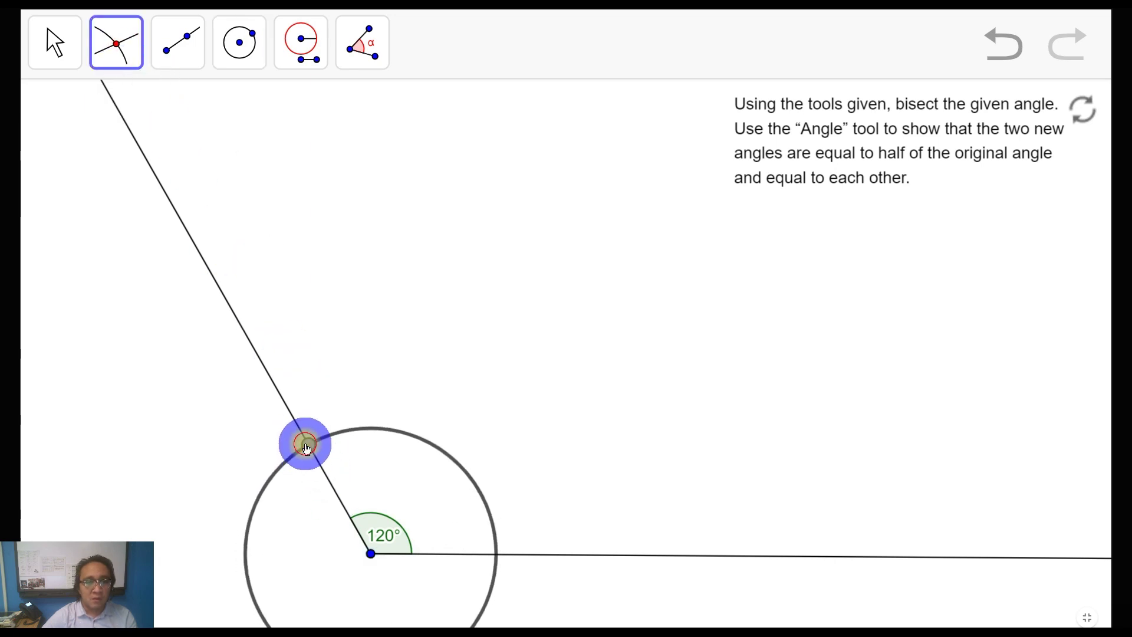
left_click(496, 554)
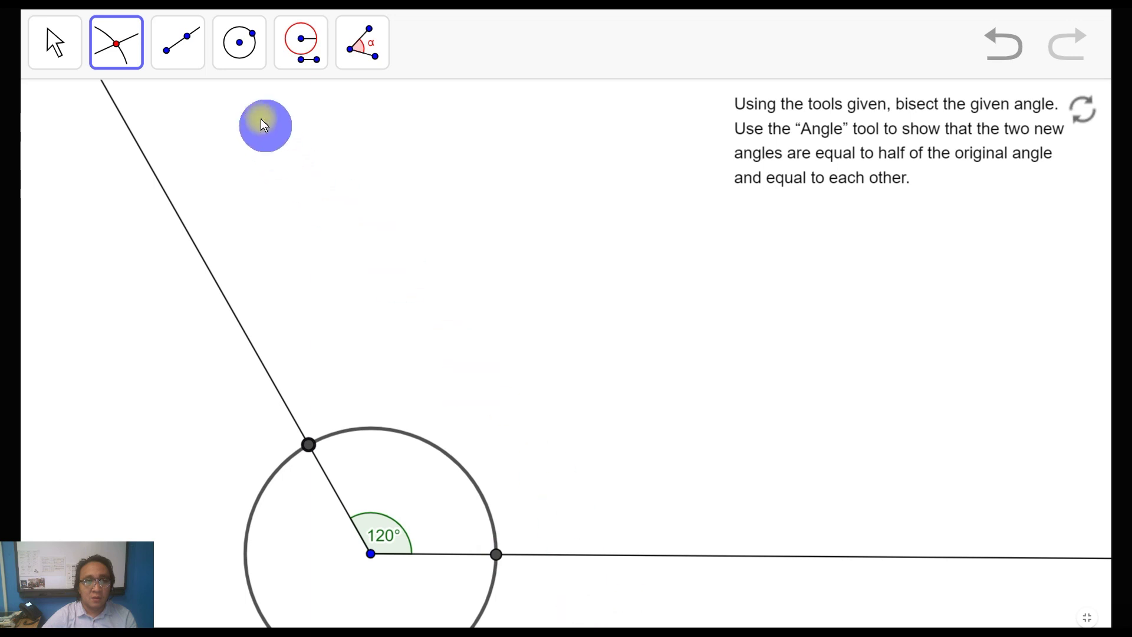
- Draw a circle centred on the upper-ray crossing through a new point below the vertex
left_click(239, 42)
left_click(308, 445)
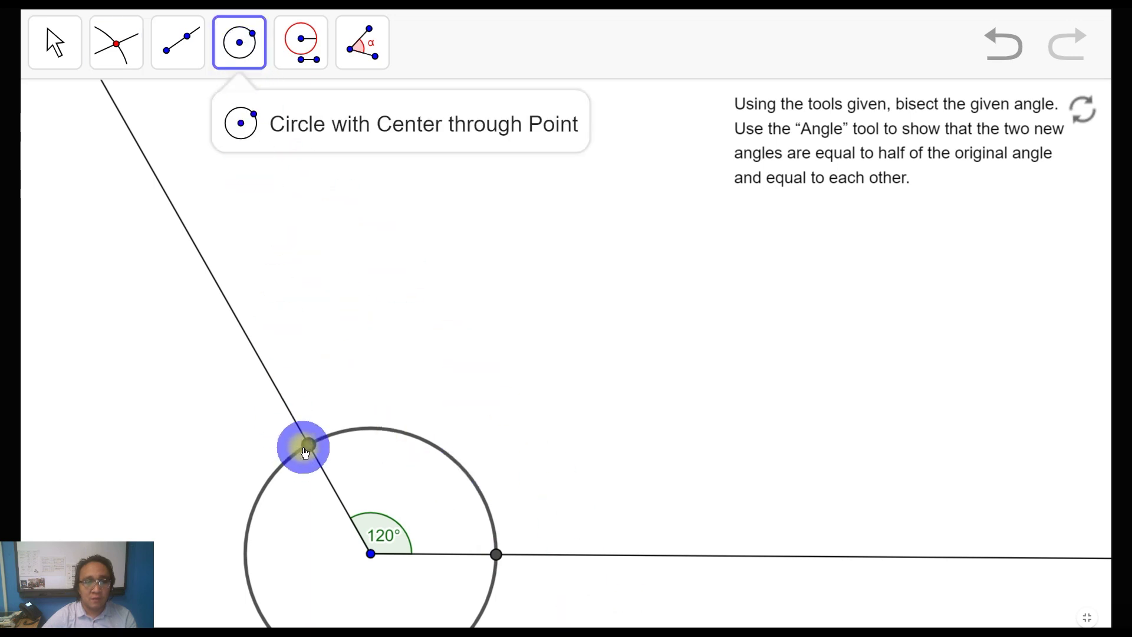
left_click(373, 544)
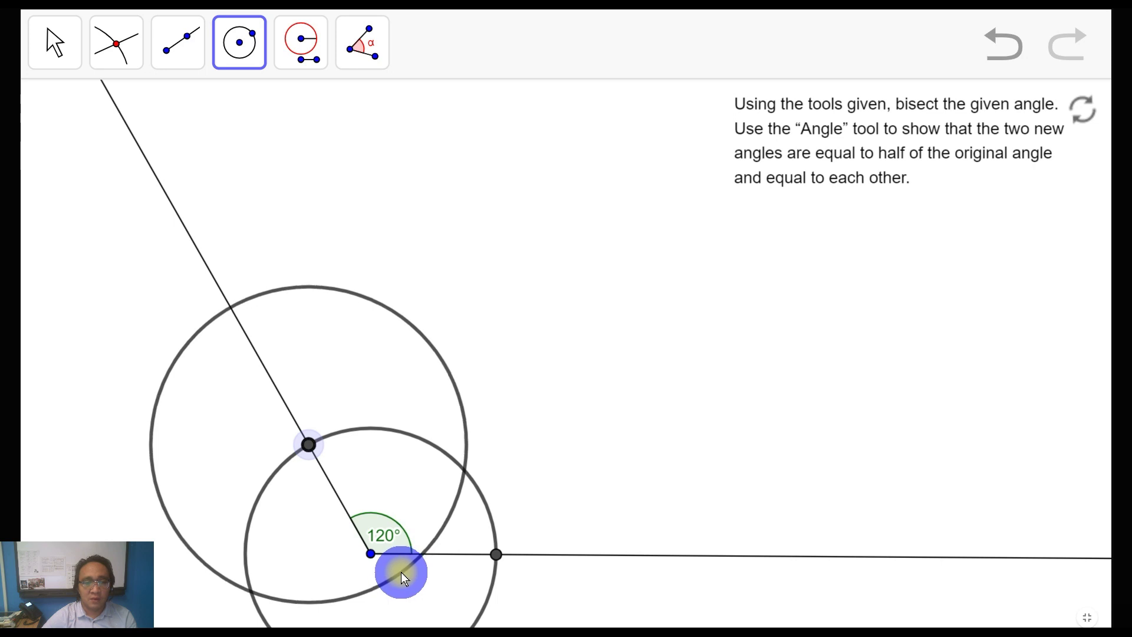
left_click(401, 572)
- Copy that radius with the Compass onto a circle centred on the horizontal-ray crossing
left_click(280, 46)
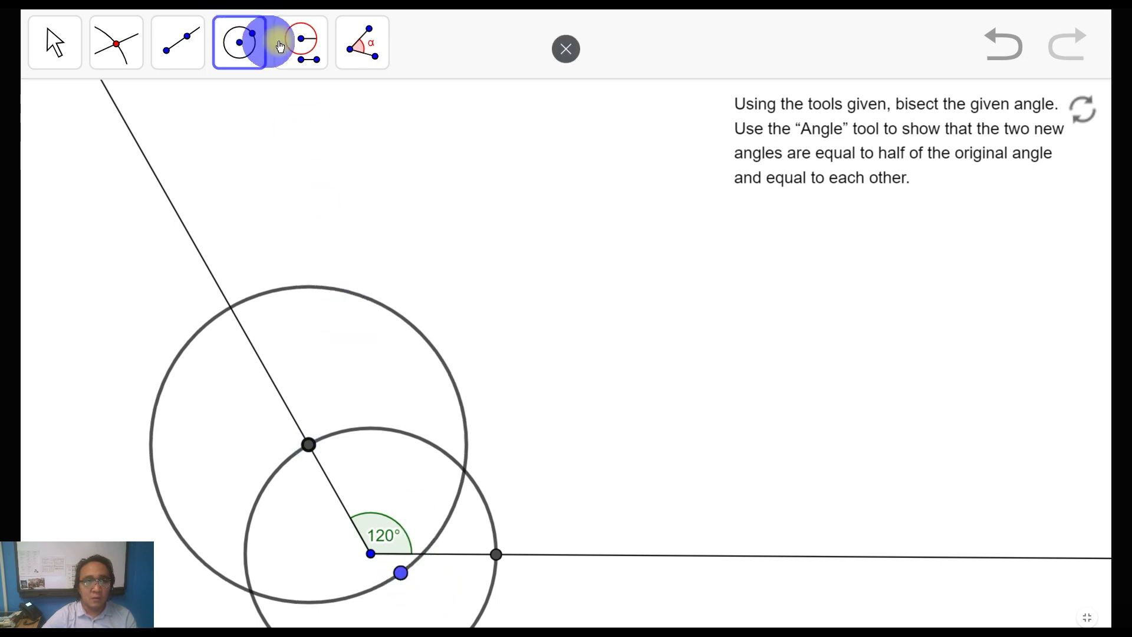
left_click(308, 445)
left_click(400, 572)
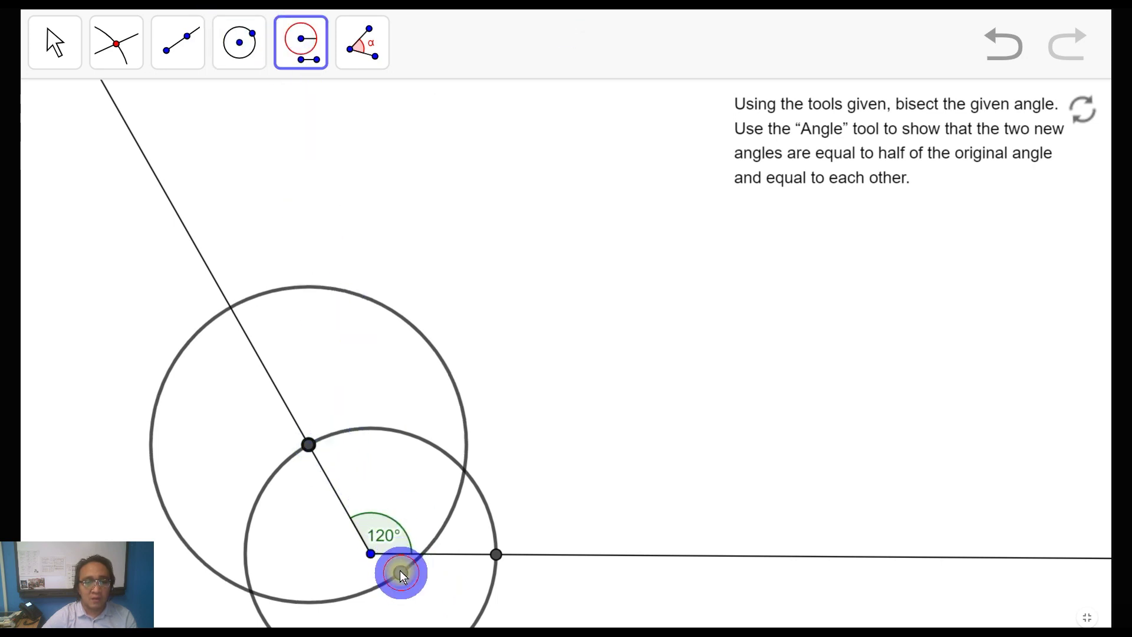
left_click(496, 554)
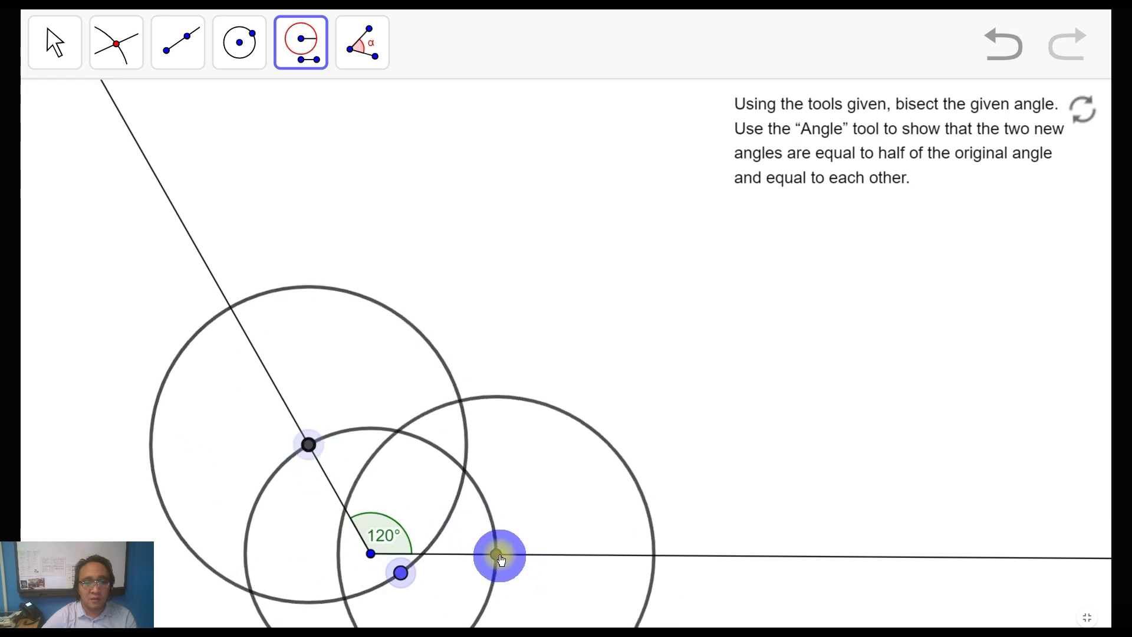
- Mark the upper and lower crossings of the two outer circles
left_click(112, 45)
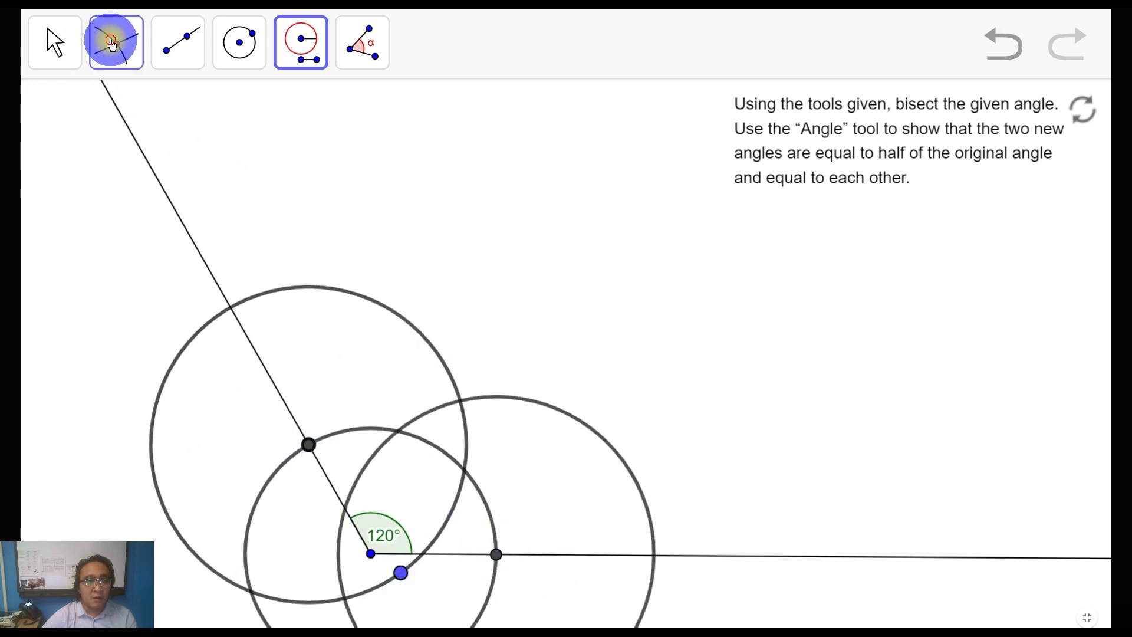
left_click(461, 401)
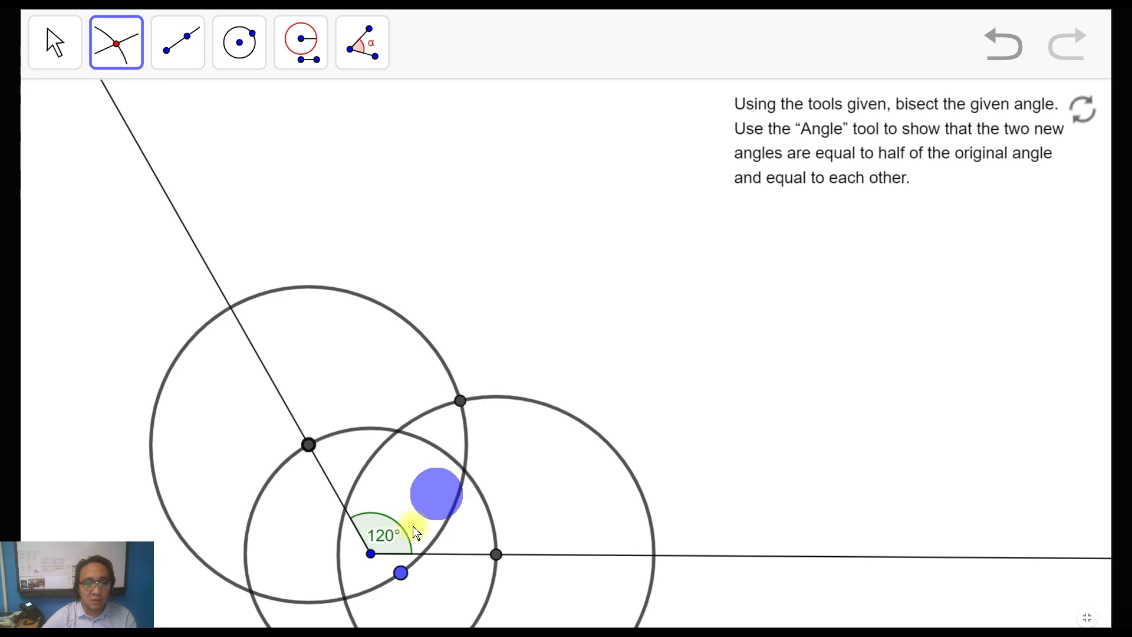
left_click(345, 600)
left_click(185, 46)
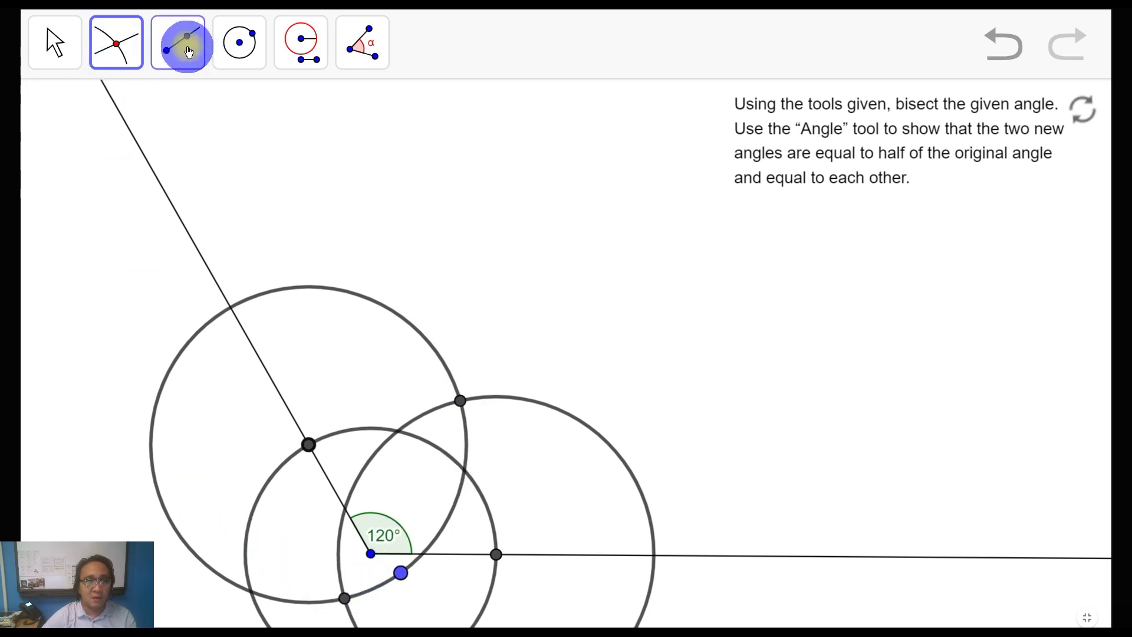
- Draw the bisector ray from the vertex and measure the lower half-angle as 60°
left_click(373, 552)
left_click(461, 402)
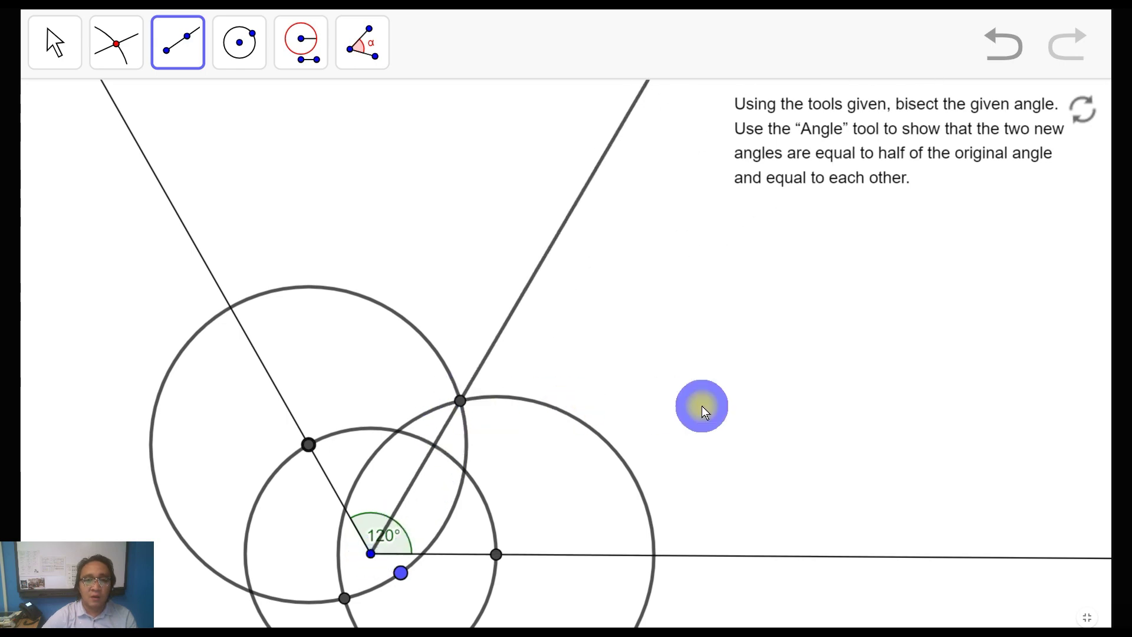
left_click(362, 43)
left_click(496, 554)
left_click(370, 553)
left_click(460, 407)
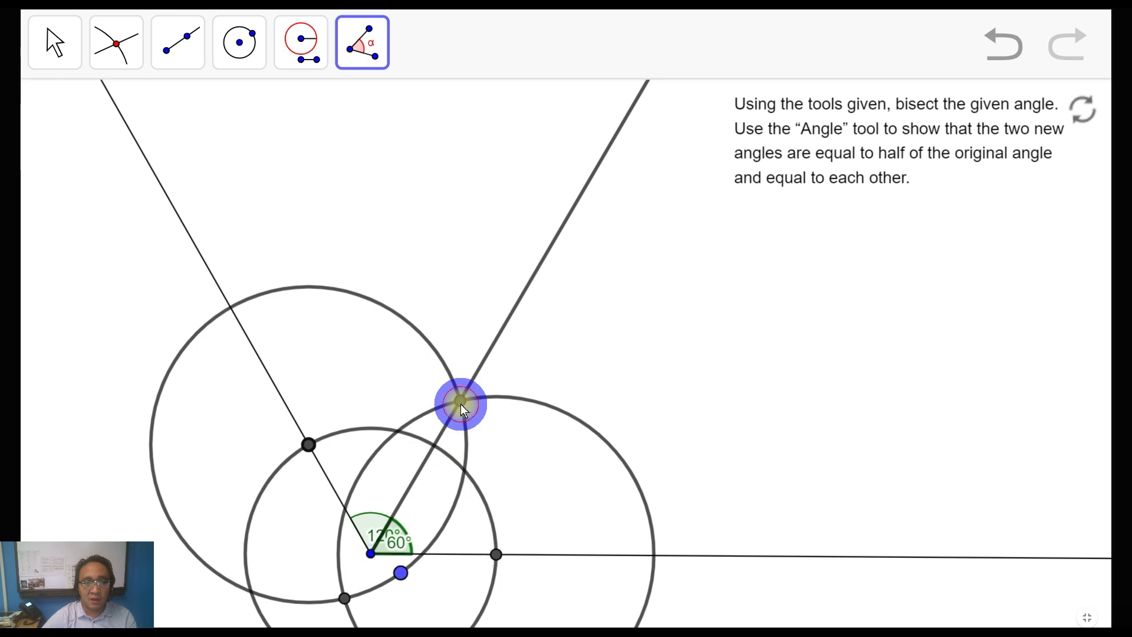
- Measure the upper half-angle, also 60°
left_click(459, 403)
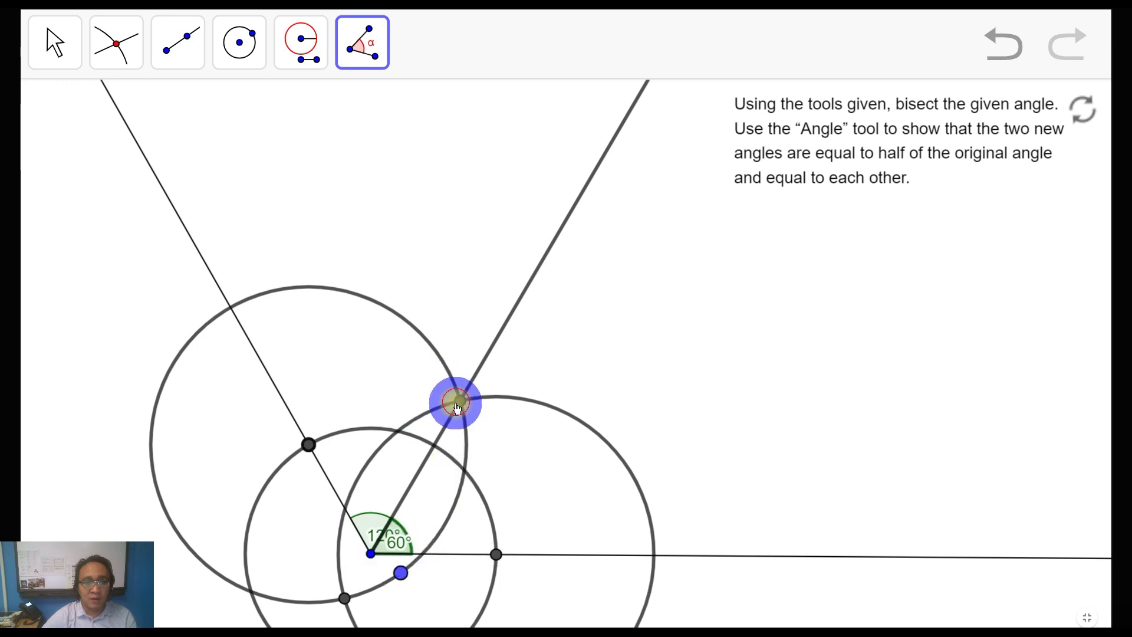
left_click(370, 553)
left_click(308, 445)
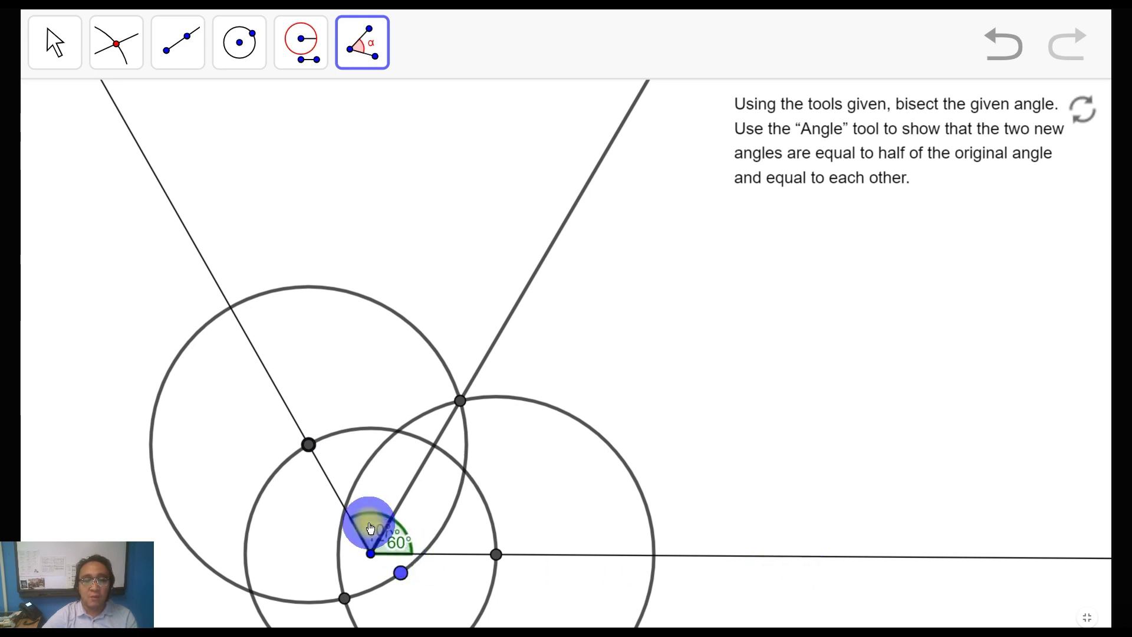
- Drag the angle's vertex to a new position so both bisected halves read 73.08°
left_click(34, 28)
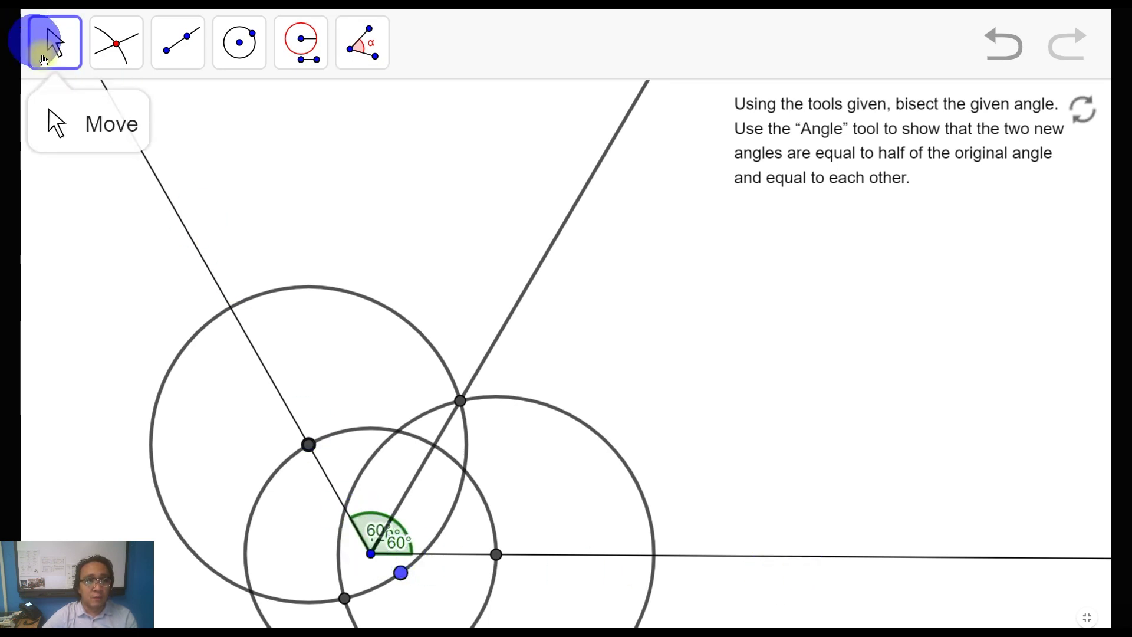
left_click_drag(373, 561, 465, 496)
left_click(563, 547)
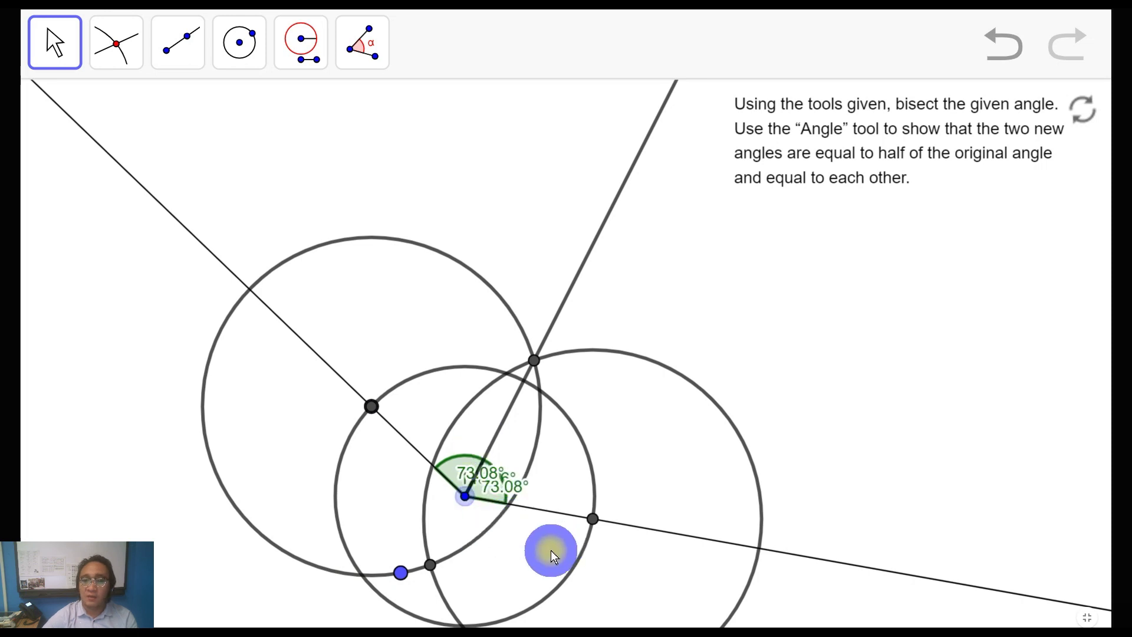